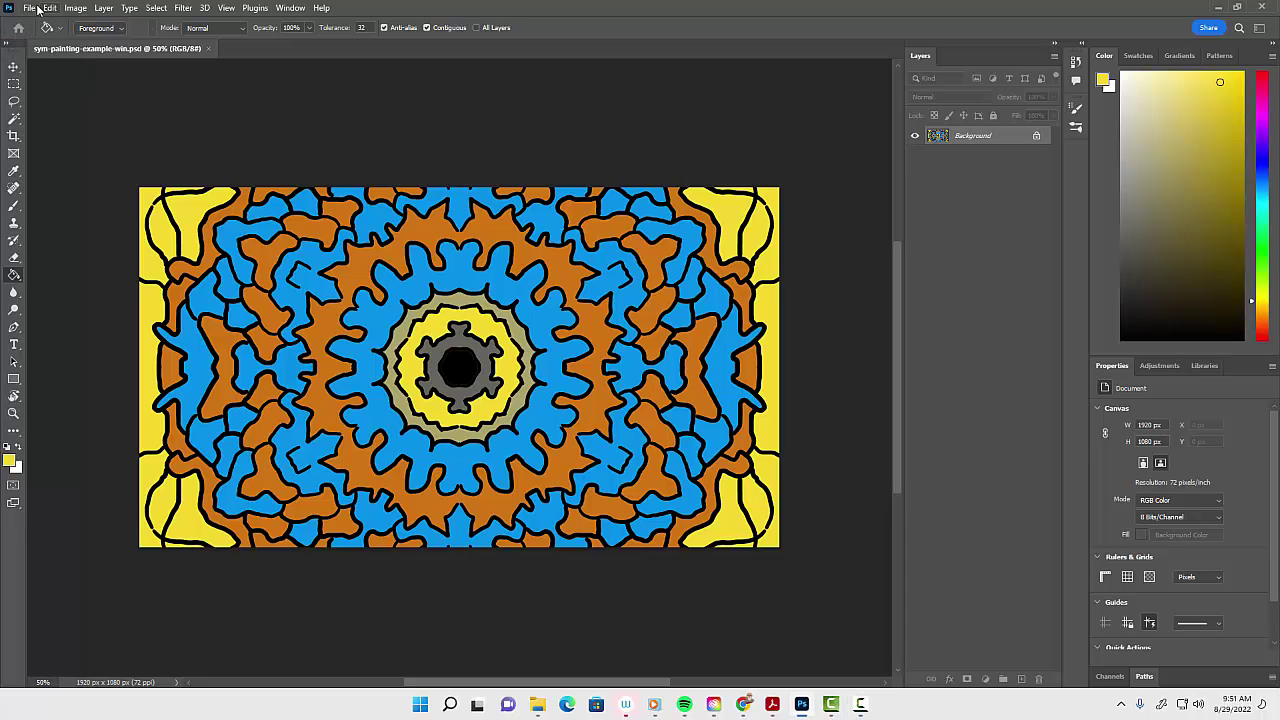
# - Close the open example document and create a 1920 x 1080 px document from the Web Large preset with artboards turned off
pyautogui.click(207, 48)
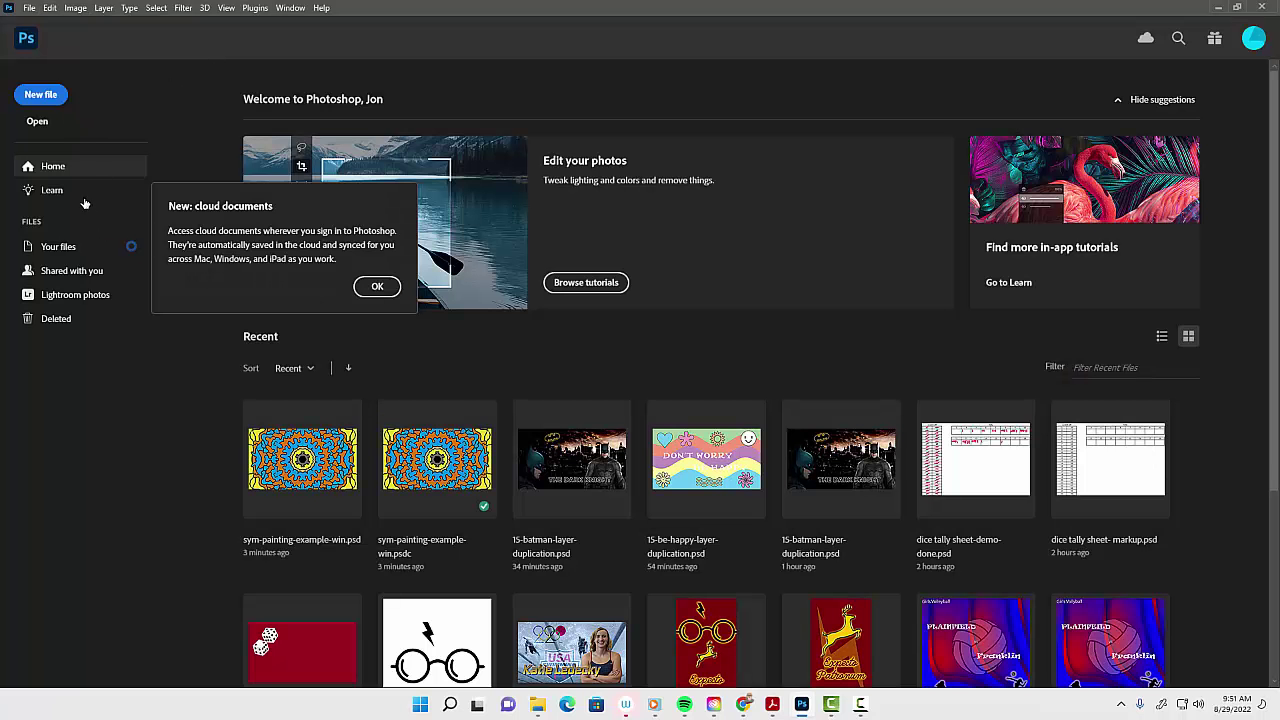
pyautogui.click(377, 287)
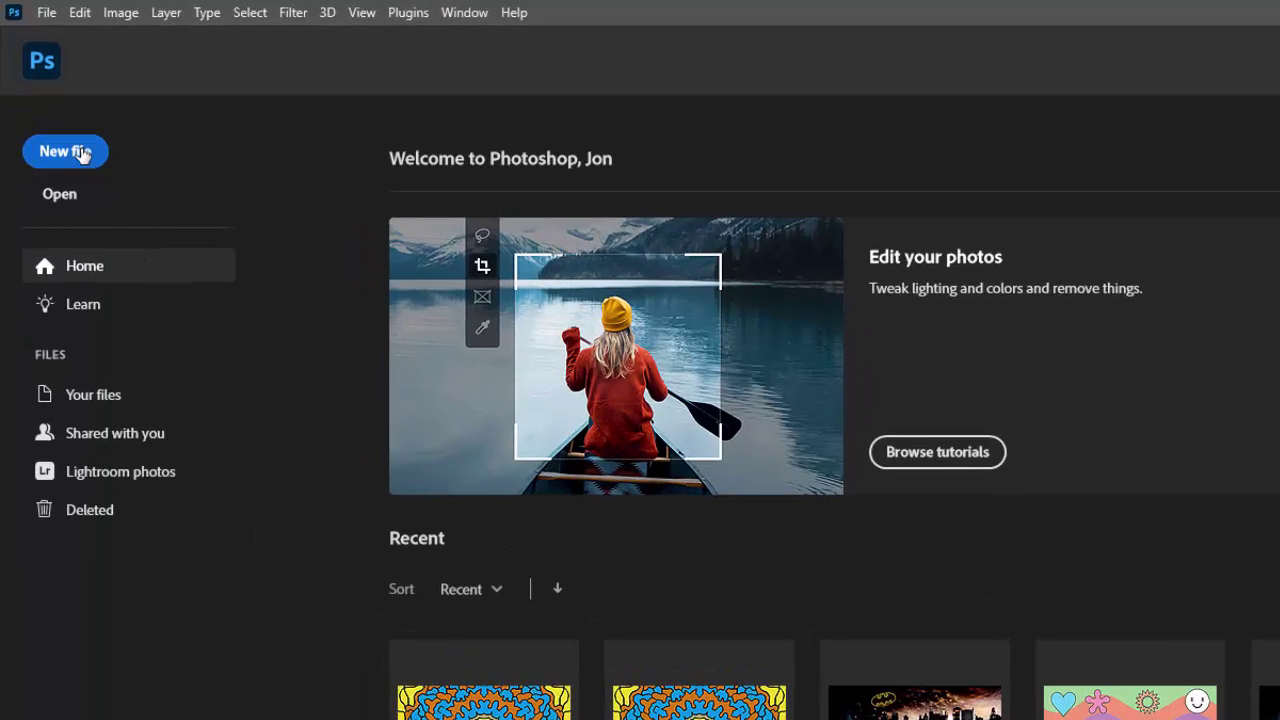
pyautogui.click(83, 153)
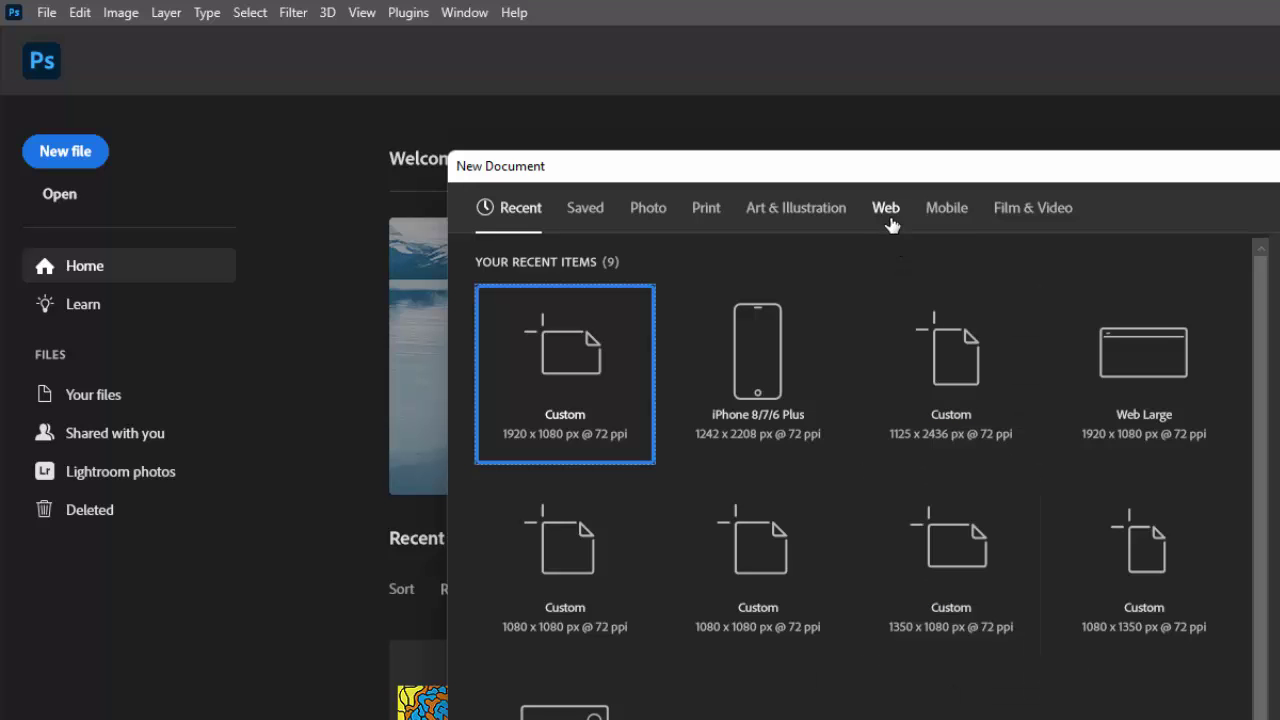
pyautogui.click(849, 196)
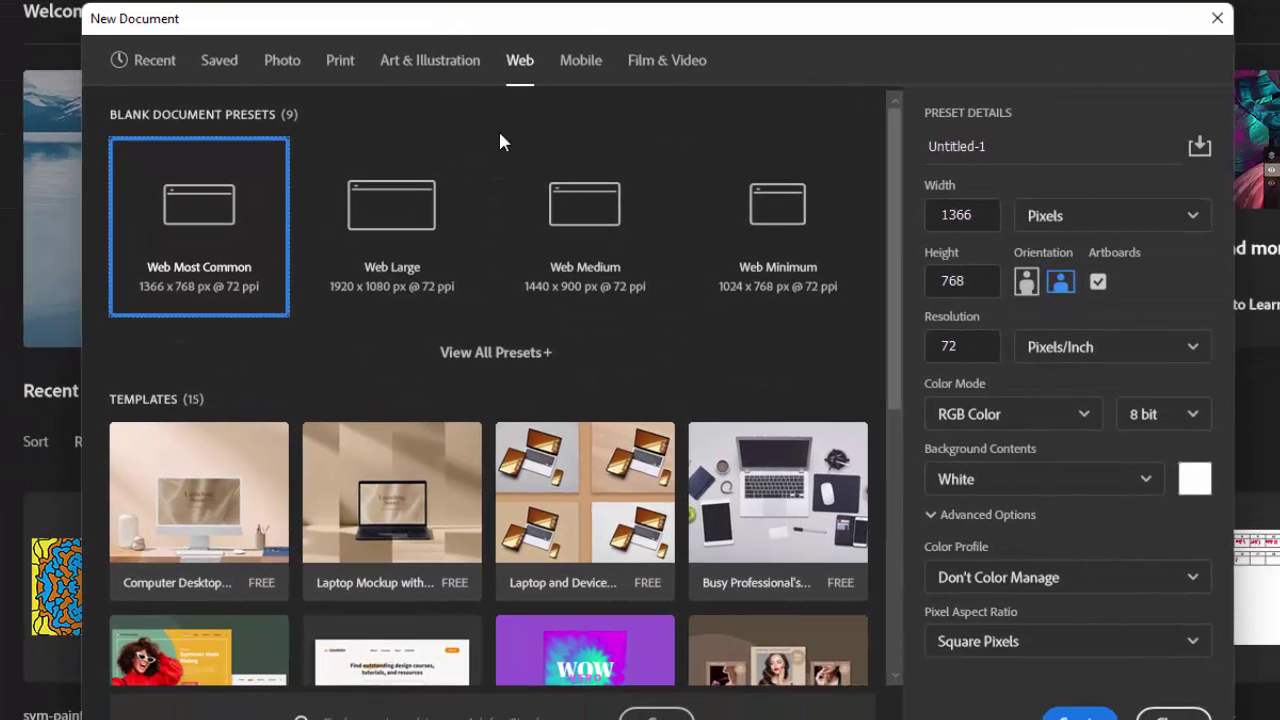
pyautogui.click(403, 206)
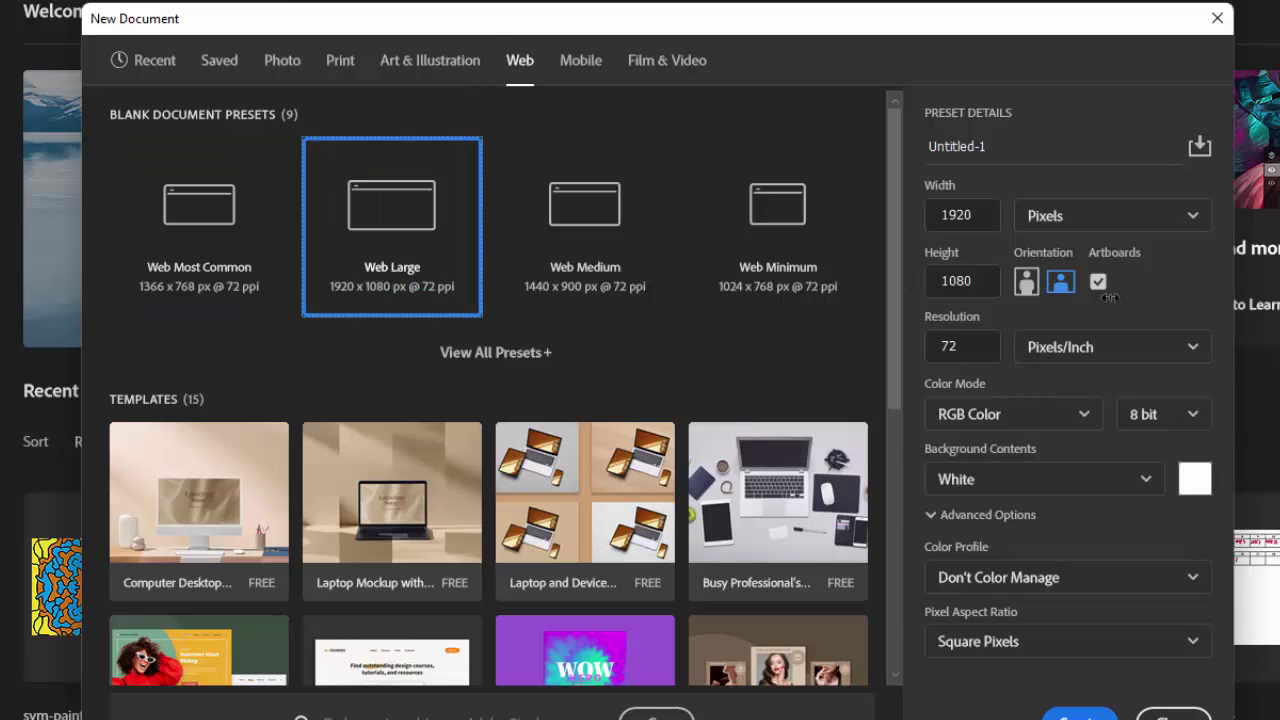
pyautogui.click(1099, 281)
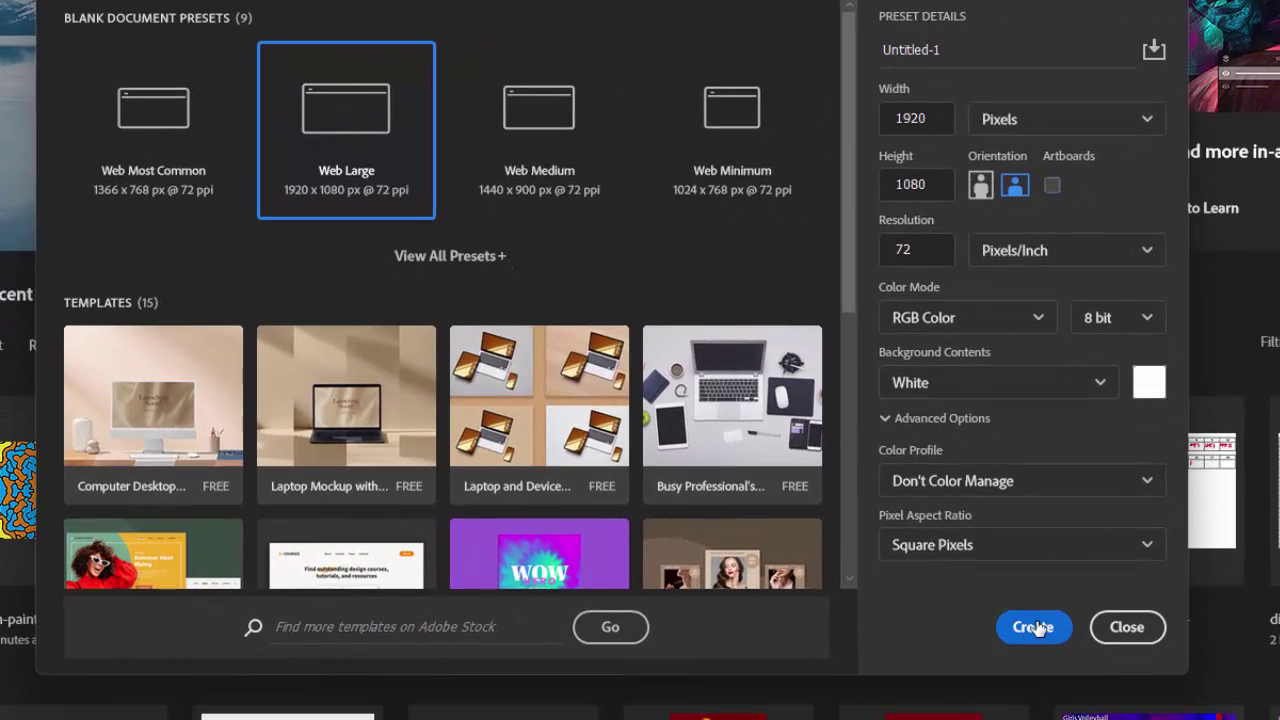
pyautogui.click(1034, 627)
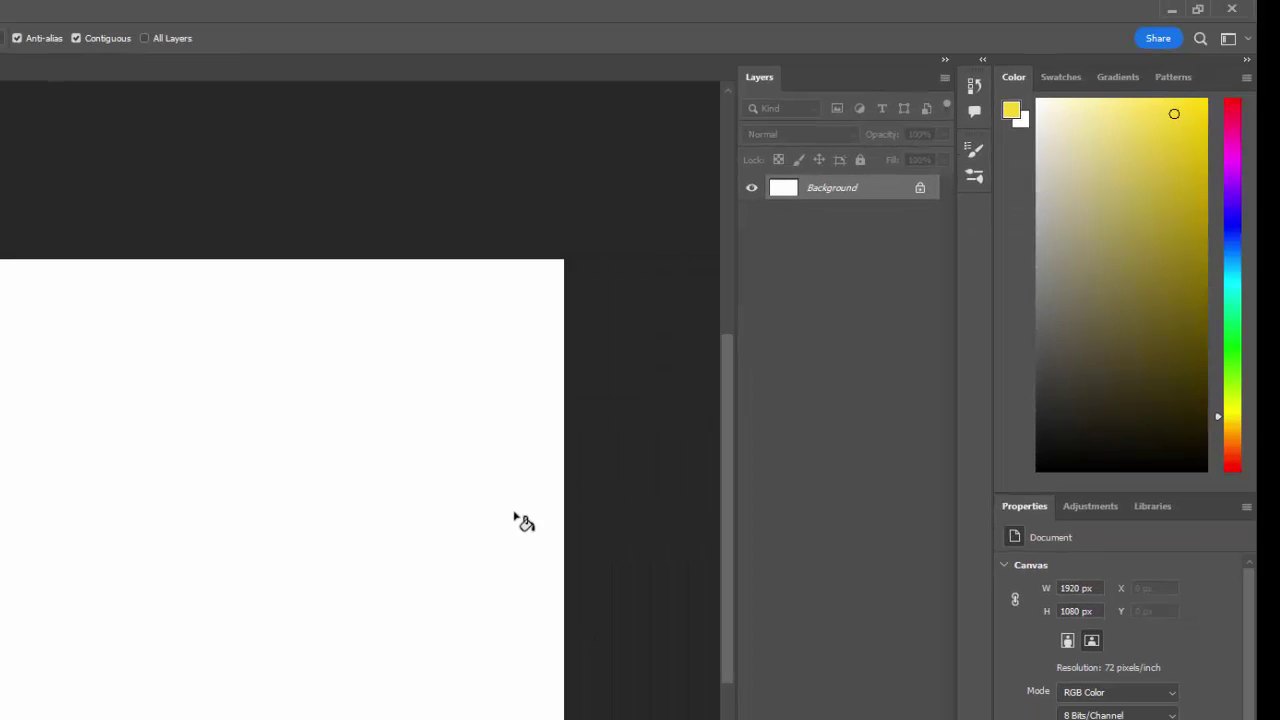
# - Switch to the Brush tool and set the foreground color to pure black
pyautogui.press('b')
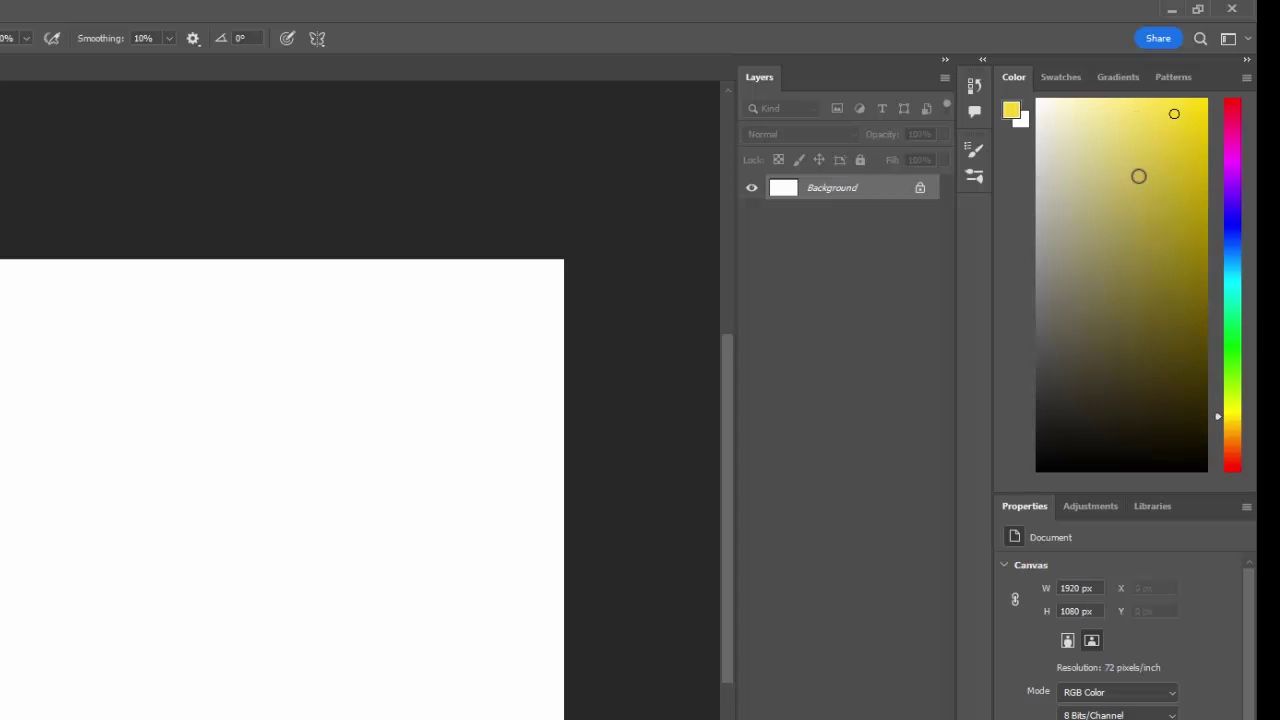
pyautogui.moveTo(1107, 365); pyautogui.dragTo(1037, 470)
pyautogui.click(1066, 428)
pyautogui.moveTo(1066, 428); pyautogui.dragTo(1022, 493)
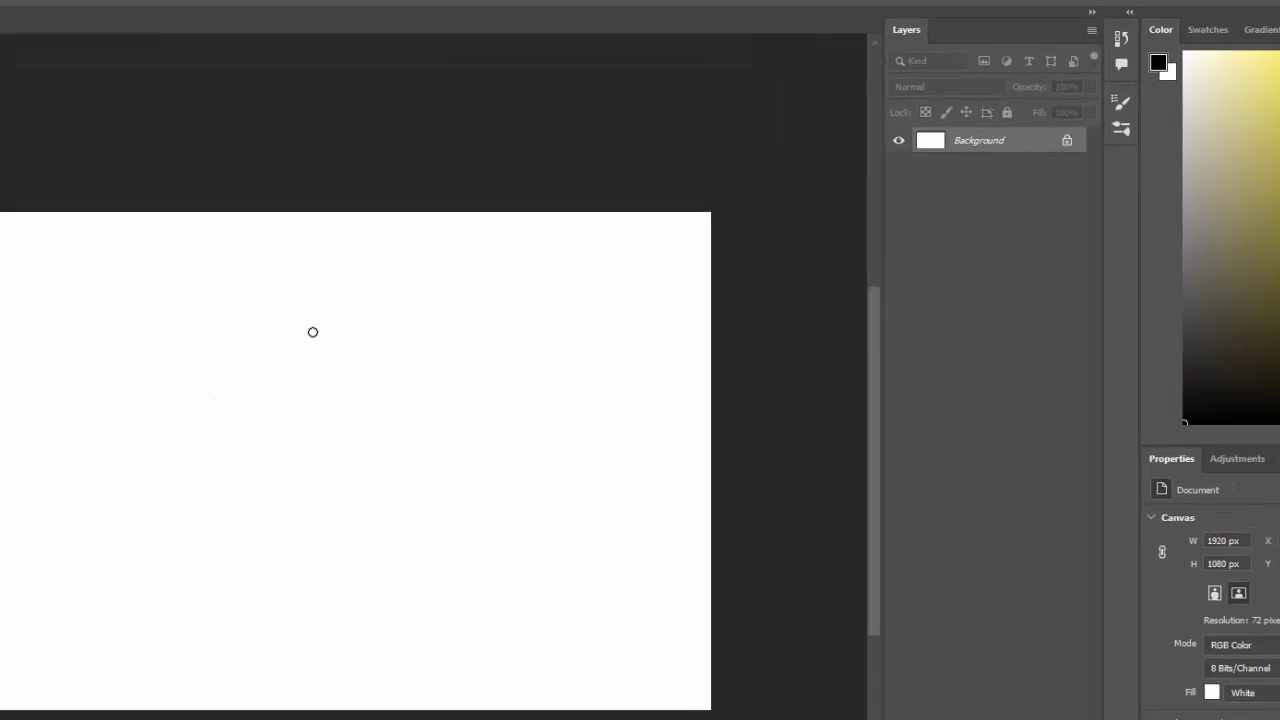
# - Set the brush hardness to 100%
pyautogui.rightClick(166, 379)
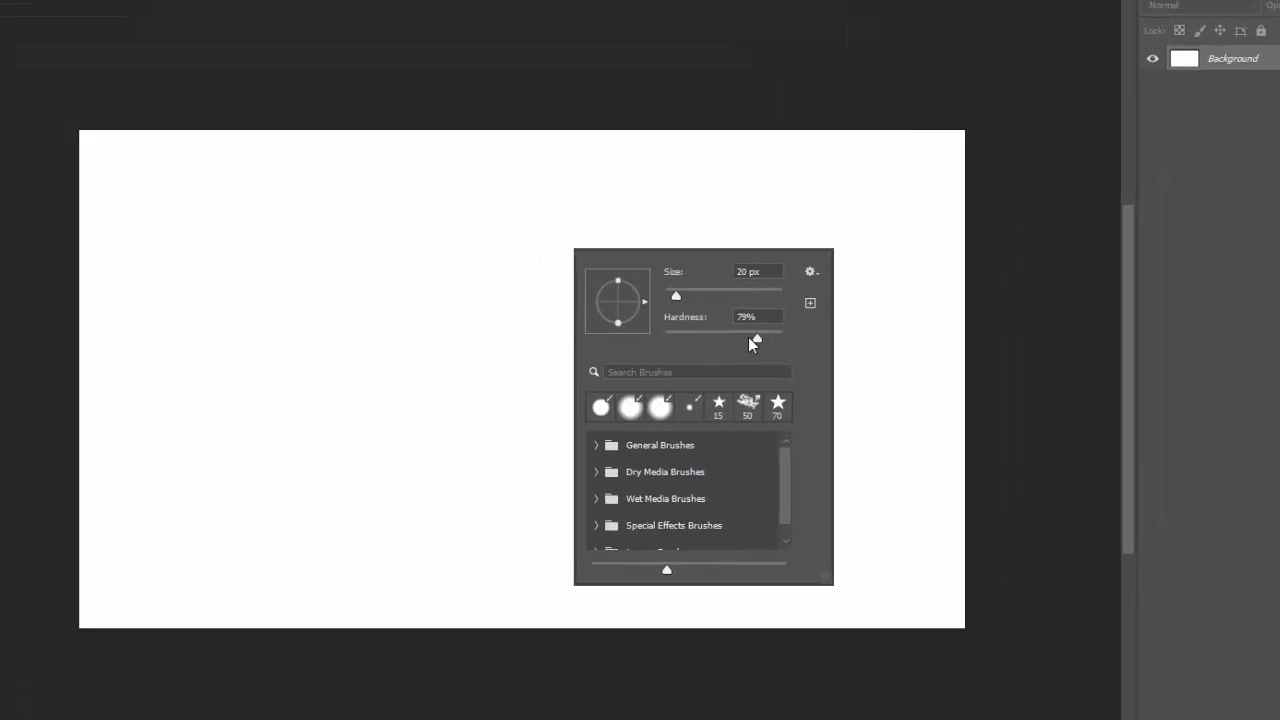
pyautogui.moveTo(704, 338); pyautogui.dragTo(792, 343)
pyautogui.moveTo(719, 339); pyautogui.dragTo(801, 340)
pyautogui.click(781, 342)
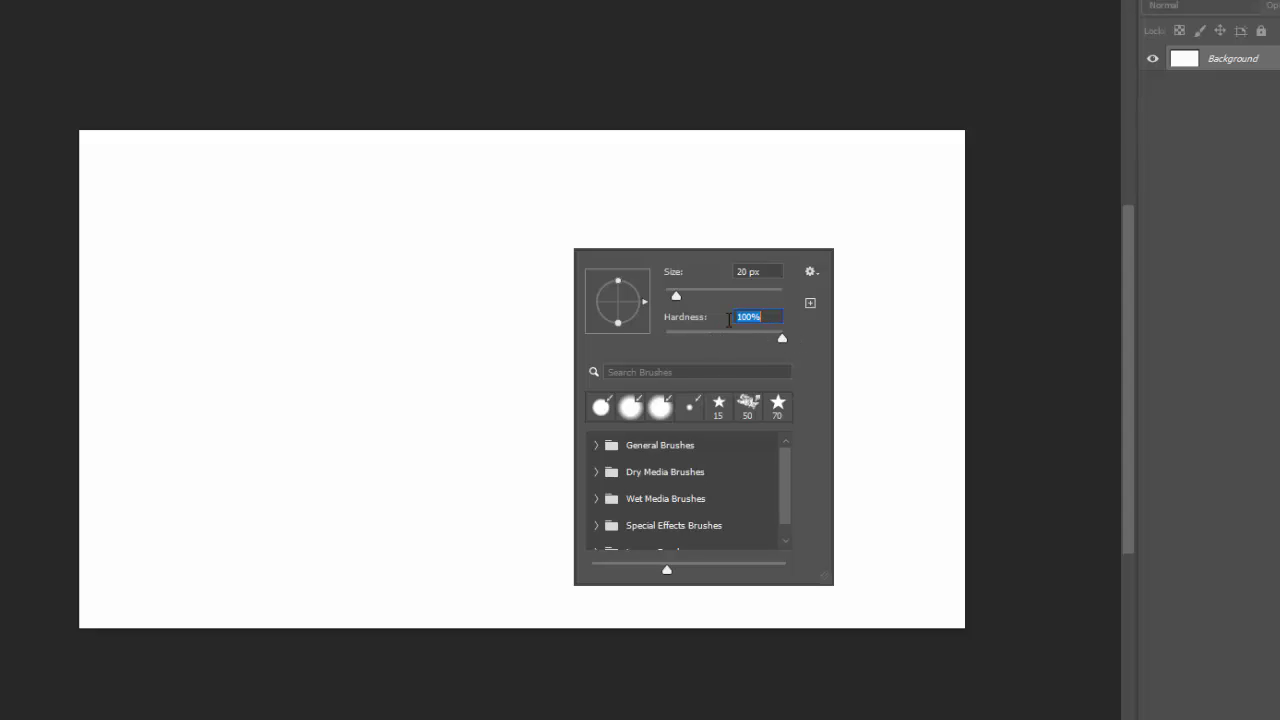
pyautogui.click(788, 340)
pyautogui.click(782, 341)
pyautogui.click(792, 346)
pyautogui.press('Return')
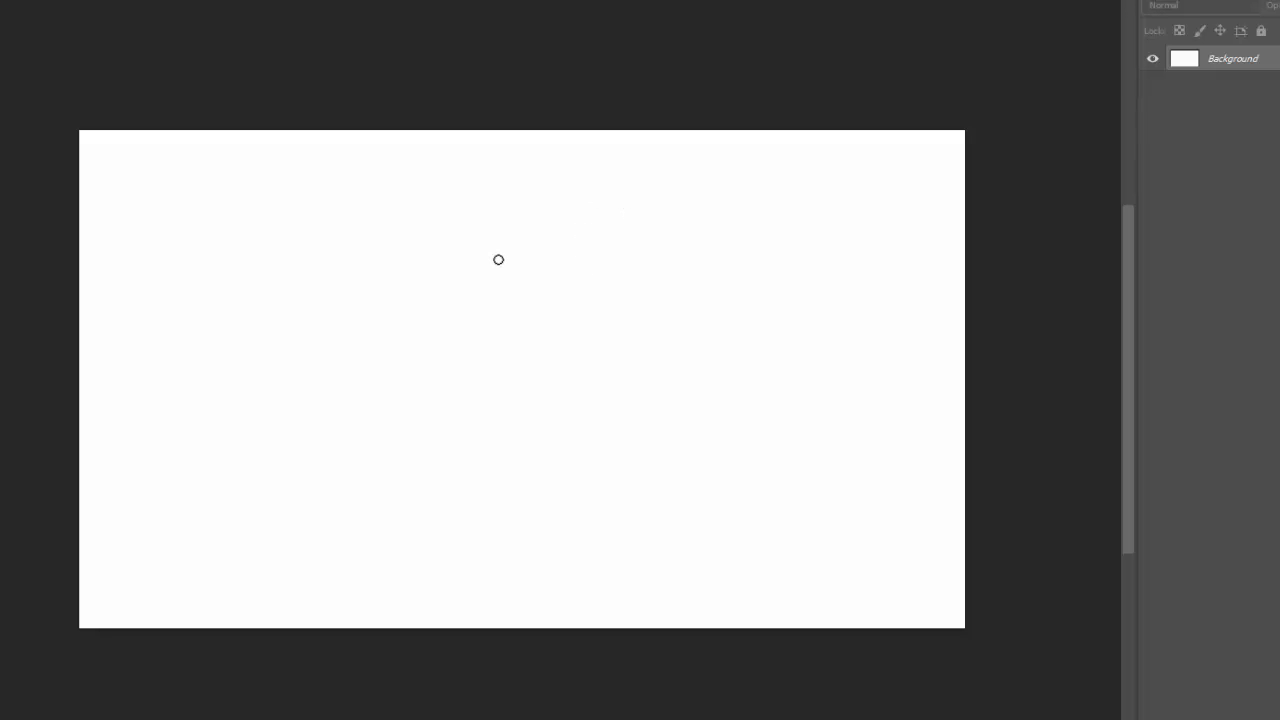
# - Paint two facing bracket-shaped test strokes near the middle of the canvas
pyautogui.click(517, 326)
pyautogui.moveTo(517, 326)
pyautogui.mouseDown()
pyautogui.moveTo(460, 326)
pyautogui.moveTo(460, 342)
pyautogui.moveTo(469, 442)
pyautogui.moveTo(538, 443)
pyautogui.mouseUp()
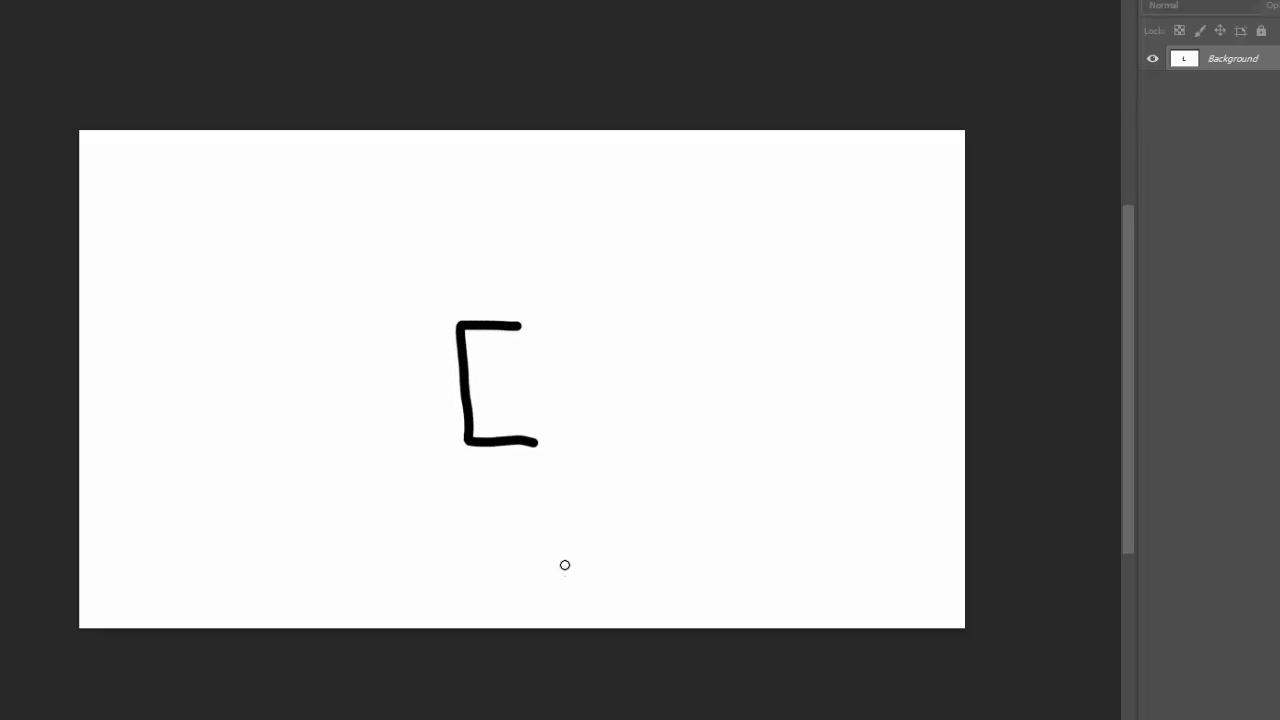
pyautogui.click(718, 311)
pyautogui.moveTo(718, 311)
pyautogui.mouseDown()
pyautogui.moveTo(780, 311)
pyautogui.moveTo(791, 383)
pyautogui.moveTo(789, 434)
pyautogui.moveTo(719, 439)
pyautogui.mouseUp()
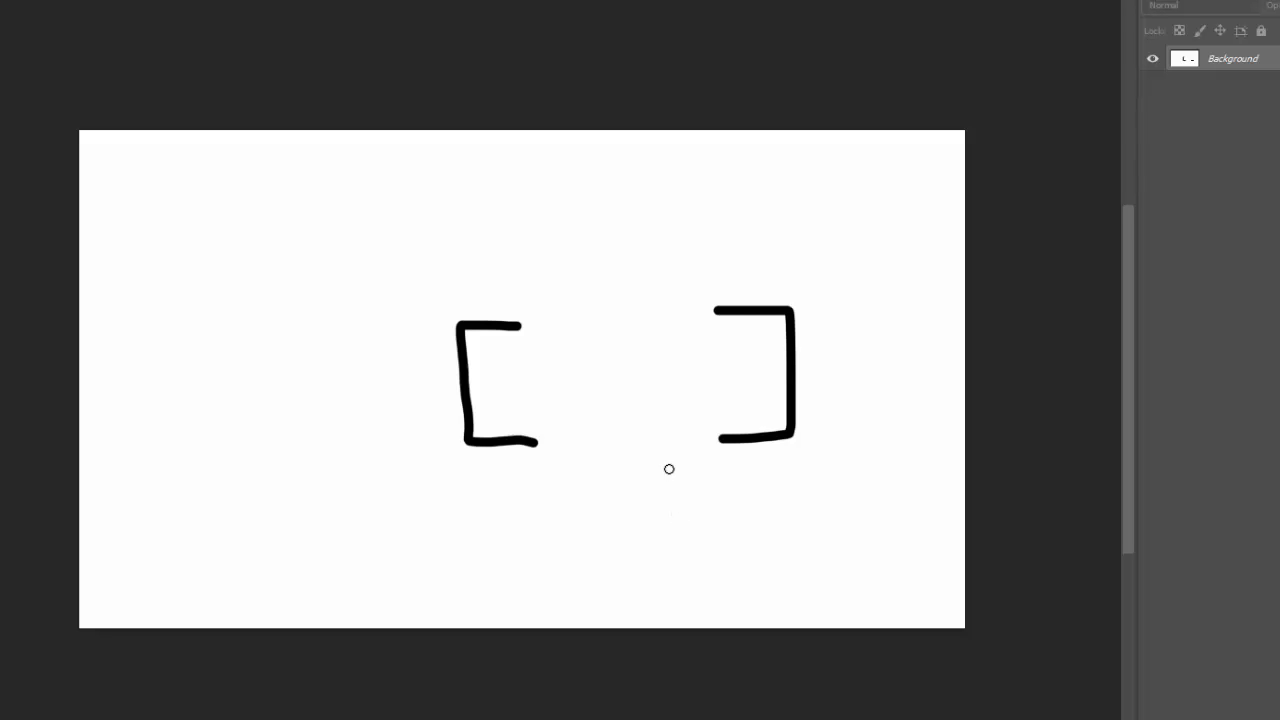
# - Try larger brush sizes, ending with the brush at 15 px
pyautogui.press(']')
pyautogui.press(']')
pyautogui.press(']')
pyautogui.press(']')
pyautogui.press(']')
pyautogui.press(']')
pyautogui.press(']')
pyautogui.press(']')
pyautogui.press(']')
pyautogui.press(']')
pyautogui.press(']')
pyautogui.press(']')
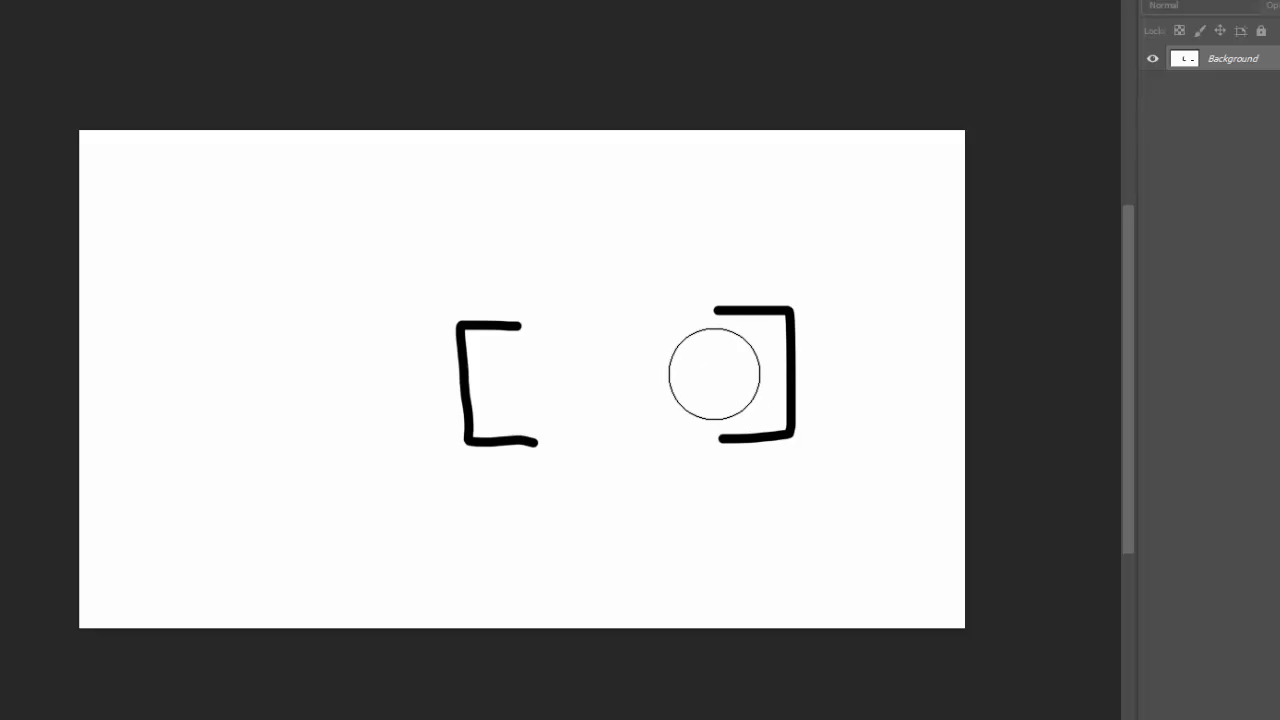
pyautogui.press('[')
pyautogui.press('[')
pyautogui.press('[')
pyautogui.press('[')
pyautogui.press('[')
pyautogui.press('[')
pyautogui.press('[')
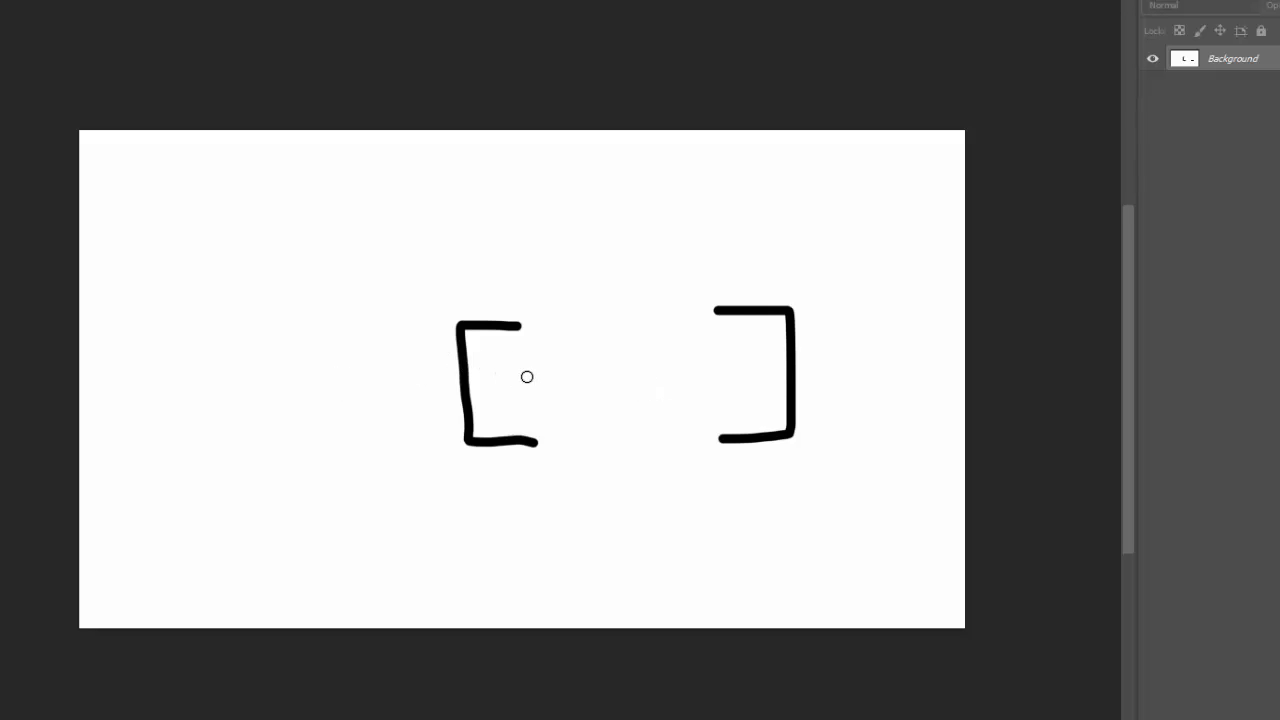
pyautogui.press('[')
pyautogui.press('[')
pyautogui.press('[')
# - Undo the two bracket-shaped test strokes
pyautogui.hotkey('ctrl', 'alt', 'z')
pyautogui.hotkey('ctrl', 'alt', 'z')
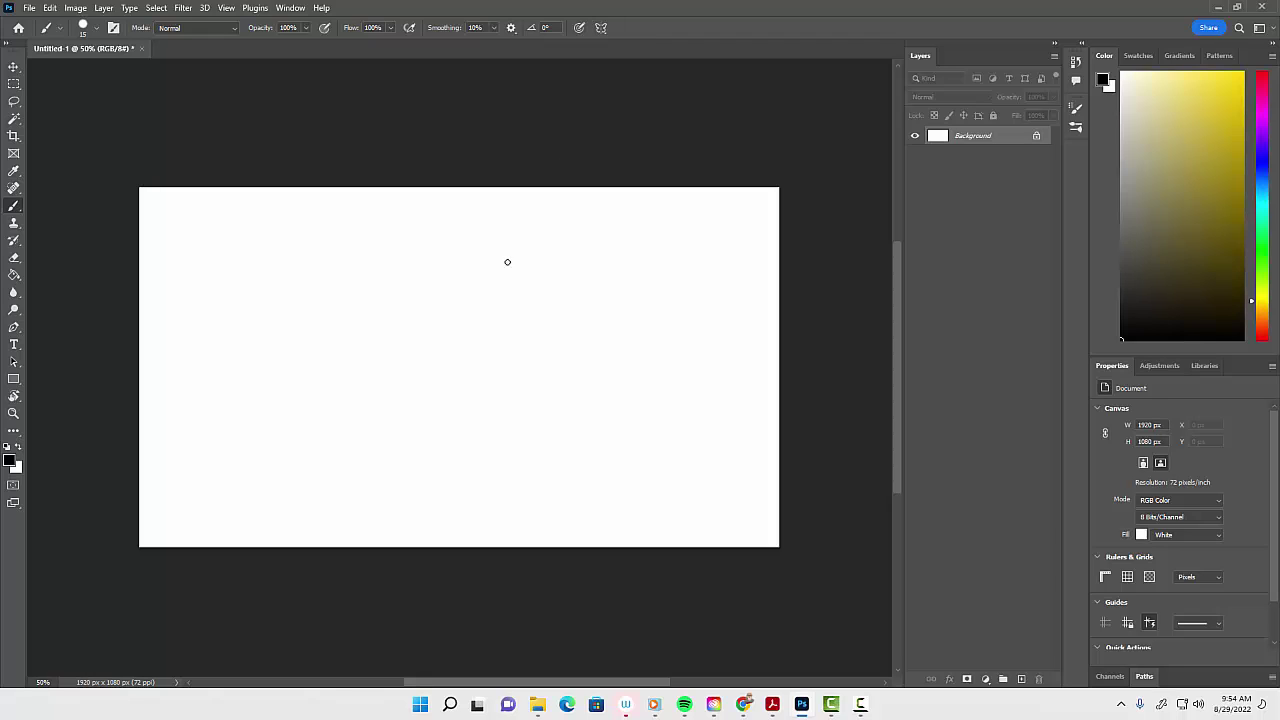
# - Paint wavy test lines down and across the canvas and undo each one until the canvas is blank
pyautogui.moveTo(542, 241)
pyautogui.mouseDown()
pyautogui.moveTo(515, 363)
pyautogui.moveTo(564, 401)
pyautogui.moveTo(557, 467)
pyautogui.moveTo(602, 519)
pyautogui.mouseUp()
pyautogui.moveTo(674, 255); pyautogui.dragTo(658, 505)
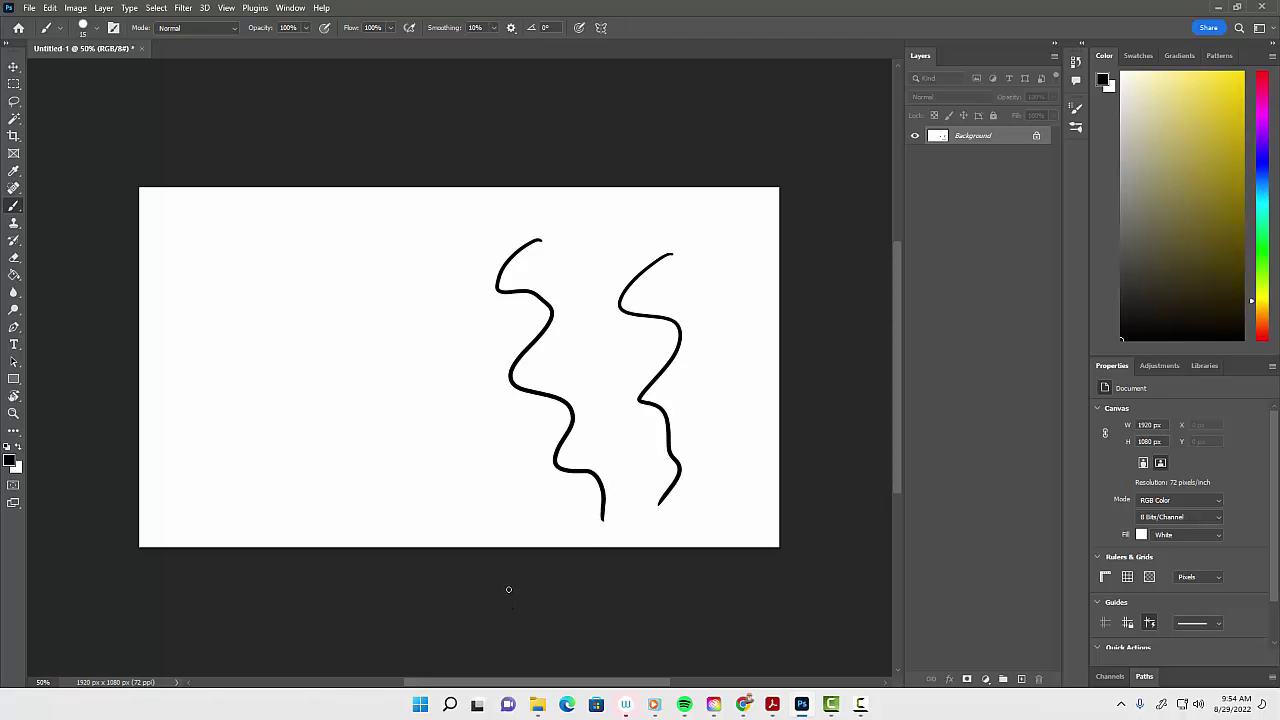
pyautogui.hotkey('ctrl', 'z')
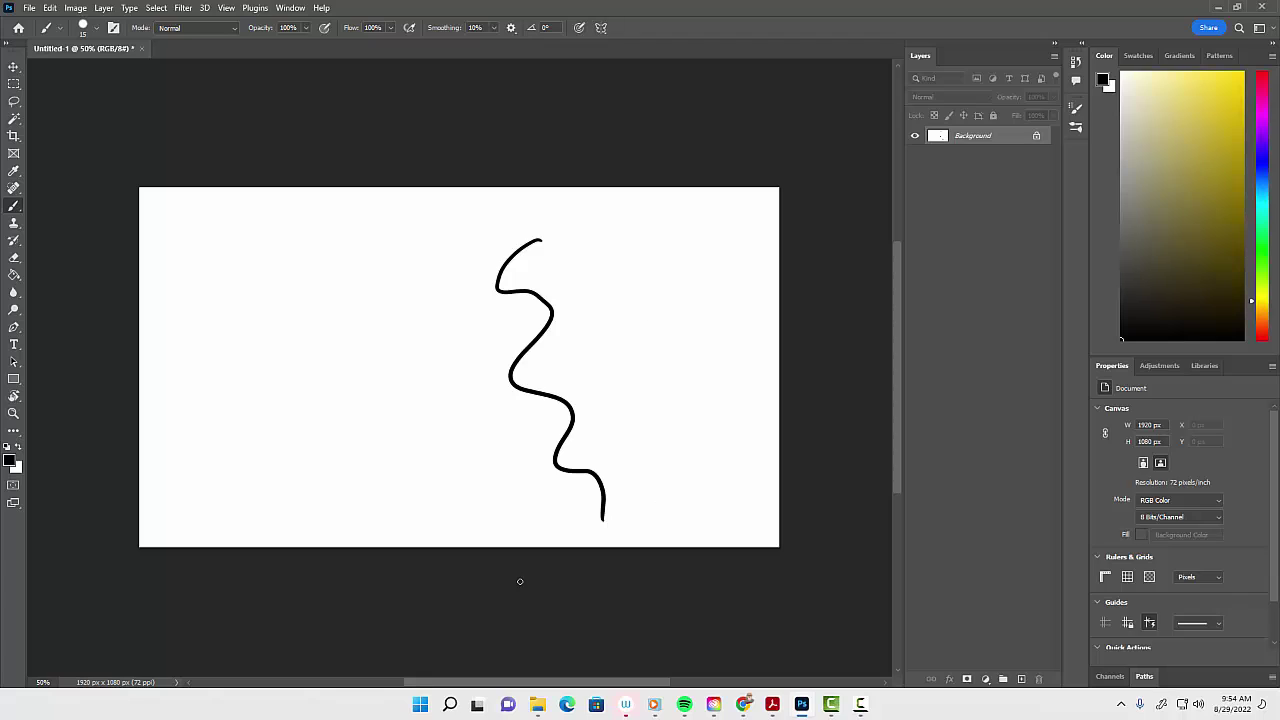
pyautogui.hotkey('ctrl', 'z')
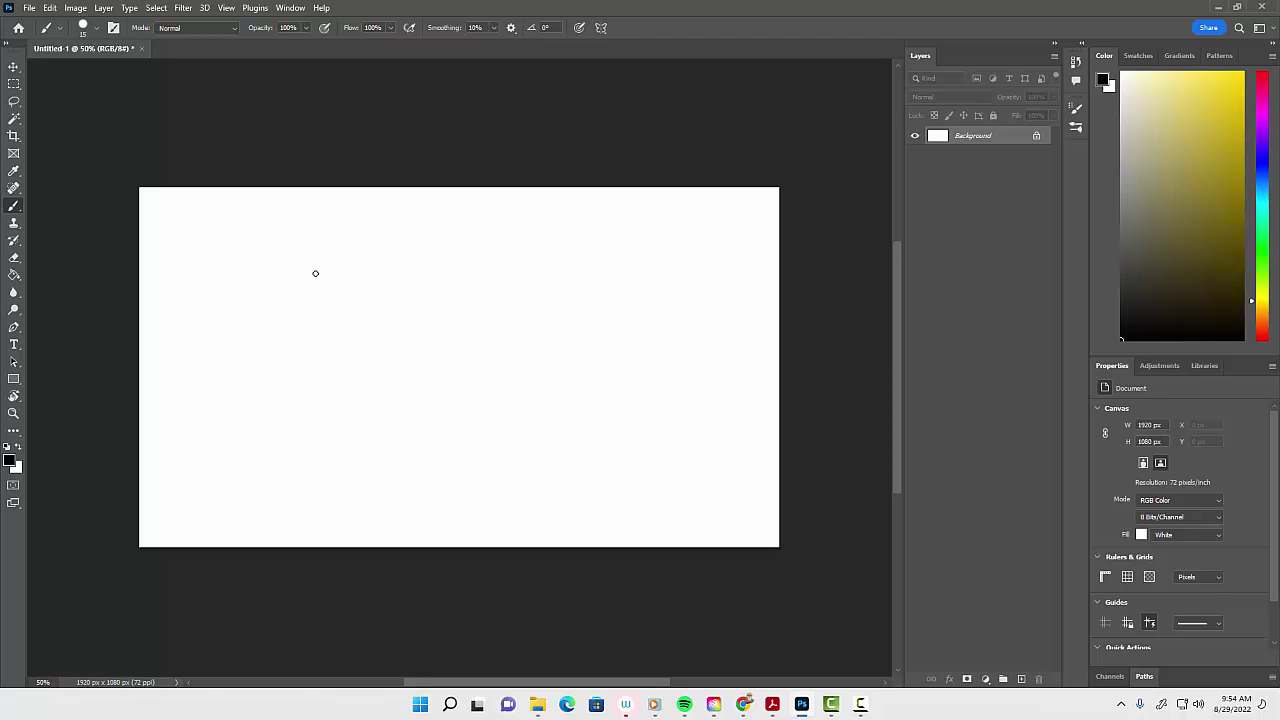
pyautogui.moveTo(292, 263)
pyautogui.mouseDown()
pyautogui.moveTo(310, 338)
pyautogui.moveTo(614, 512)
pyautogui.mouseUp()
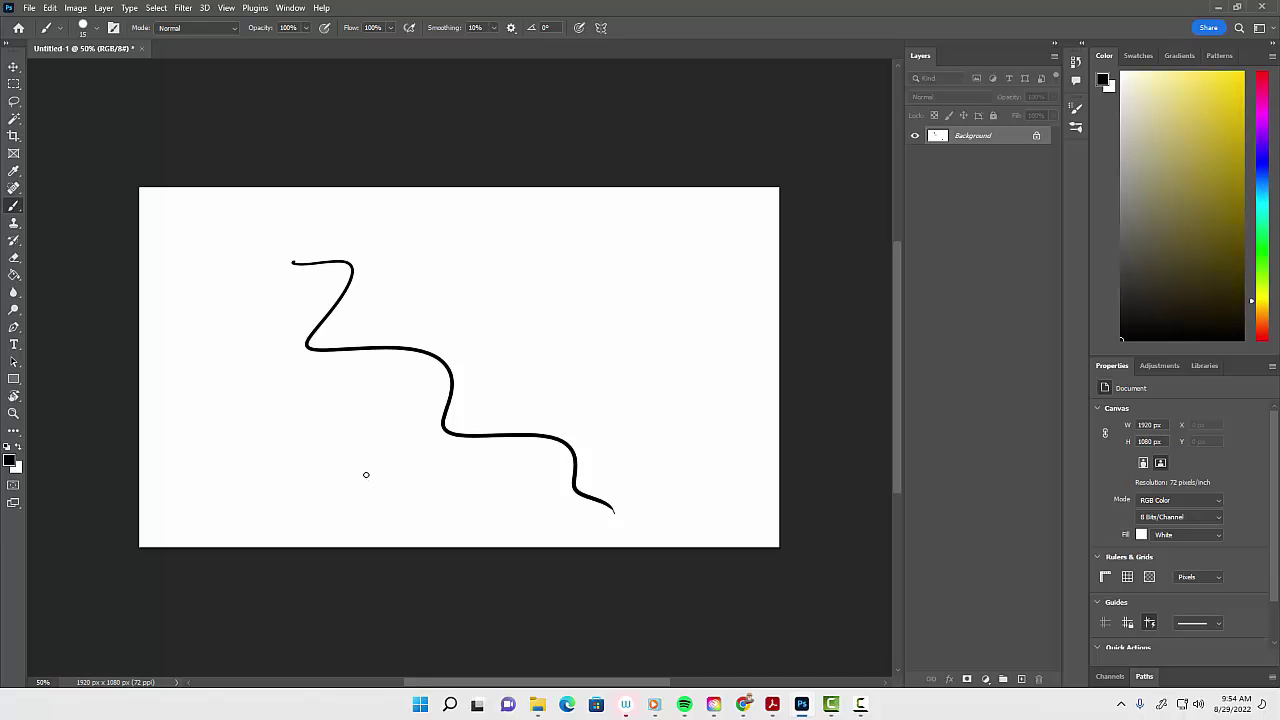
pyautogui.hotkey('ctrl', 'z')
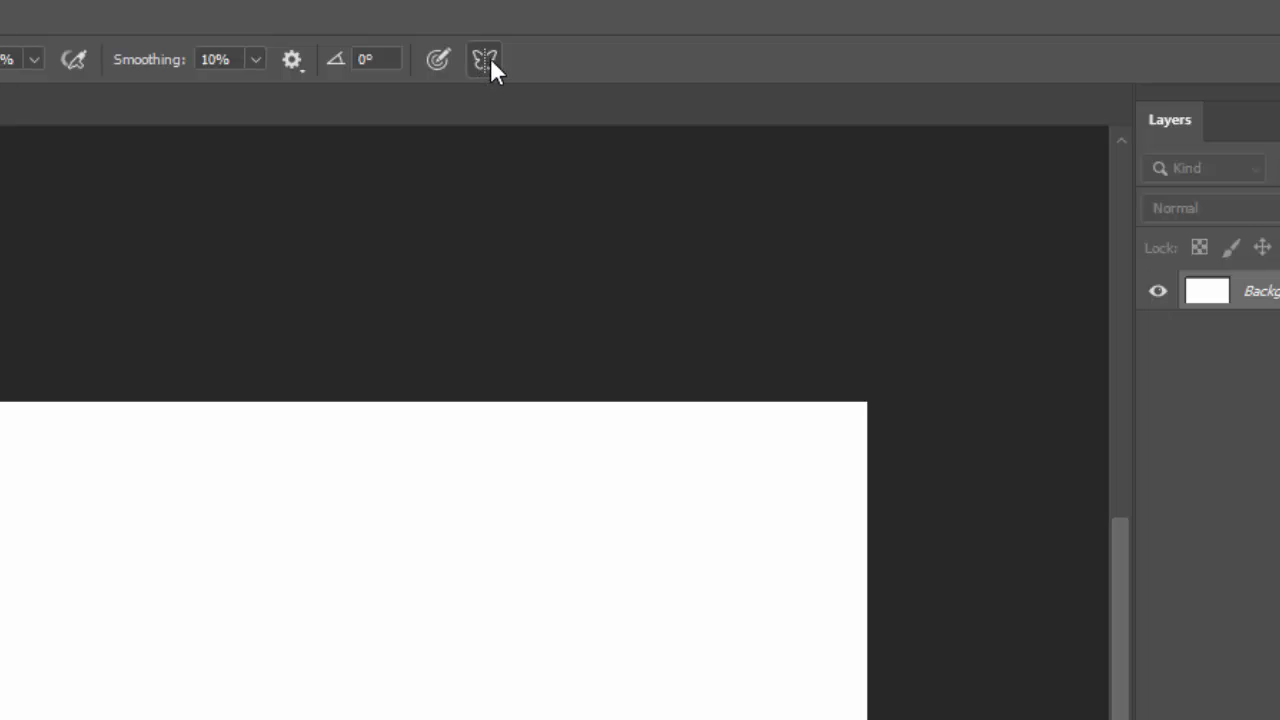
# - Turn on Mandala paint symmetry with eight segments and accept the guide centered on the canvas
pyautogui.click(488, 58)
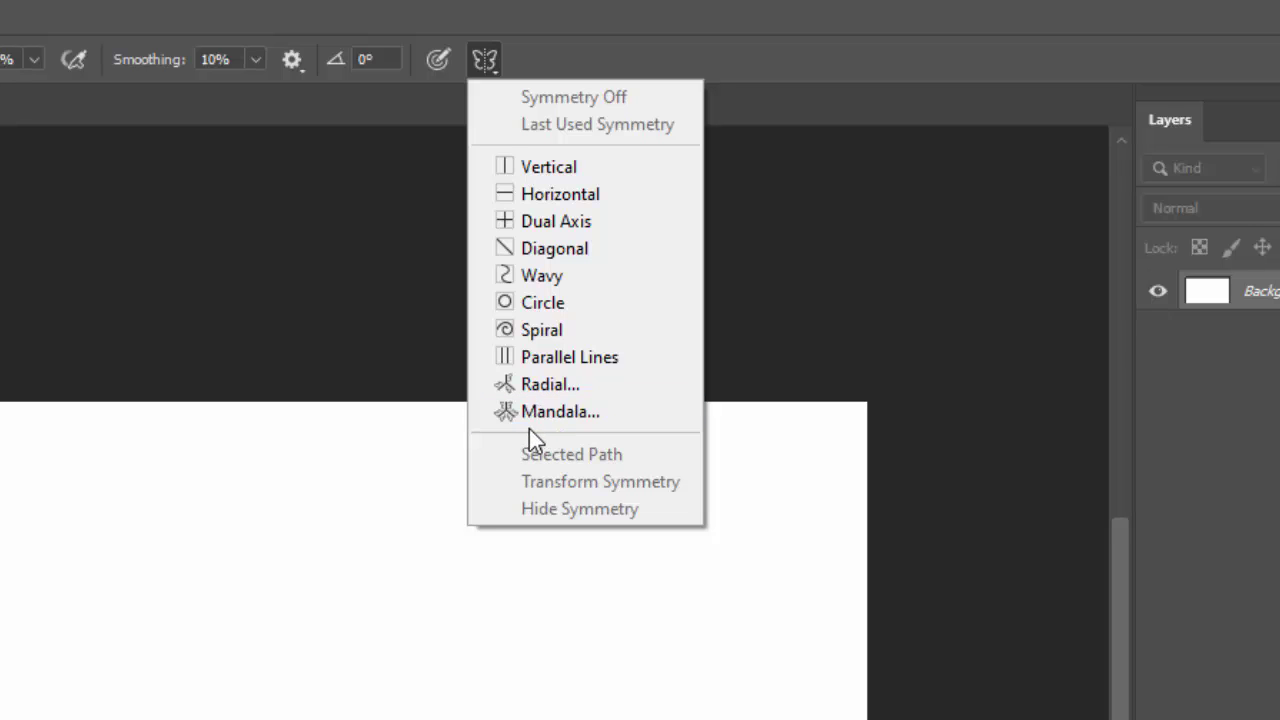
pyautogui.click(580, 418)
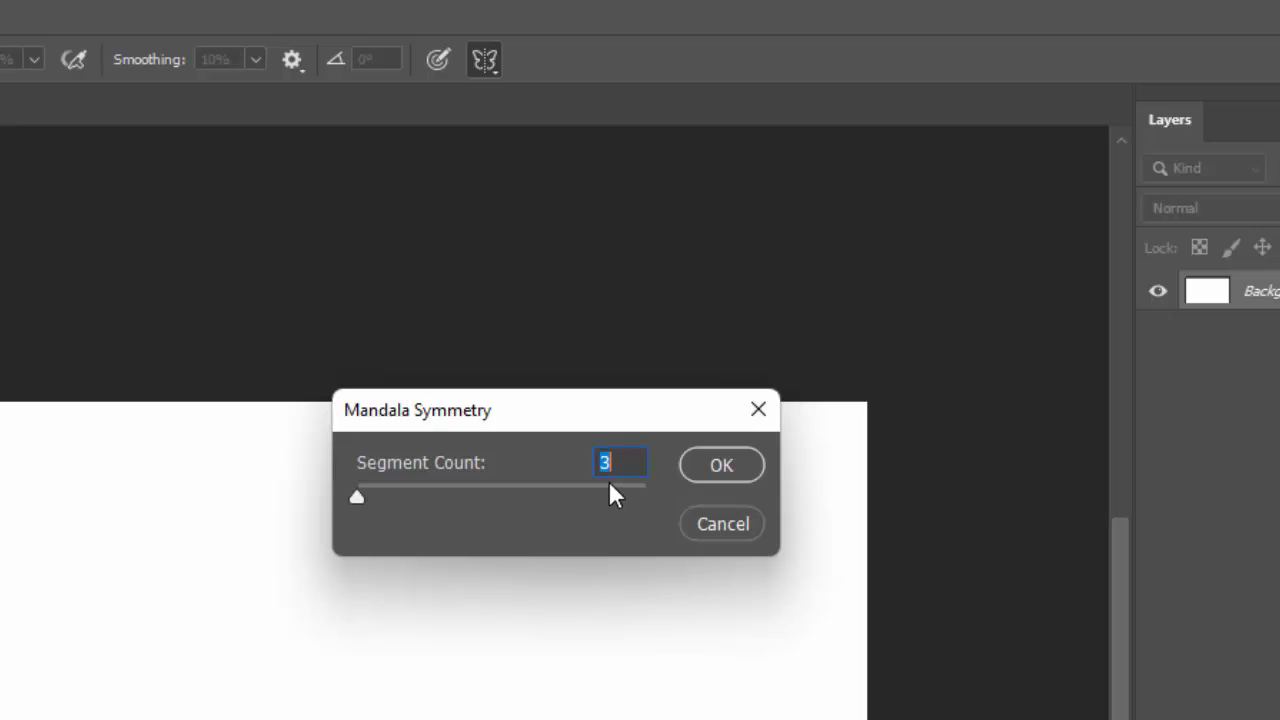
pyautogui.write('10')
pyautogui.moveTo(643, 498); pyautogui.dragTo(553, 500)
pyautogui.click(728, 462)
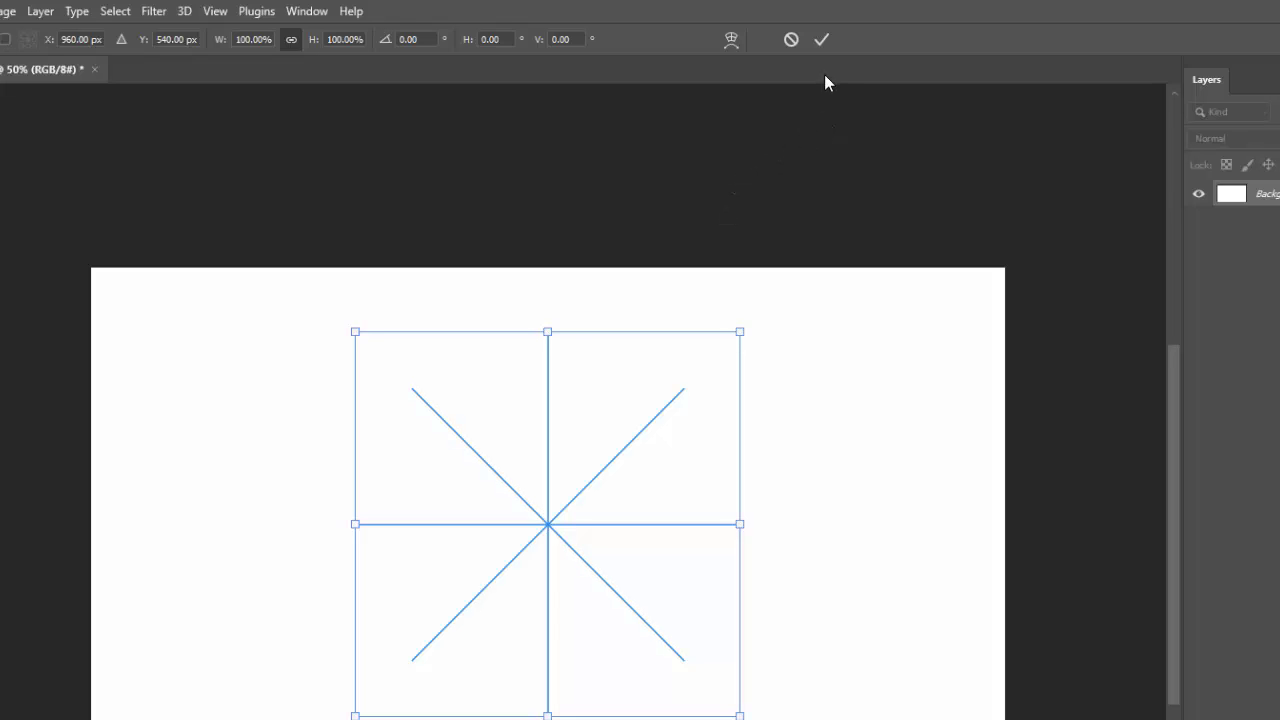
pyautogui.click(821, 40)
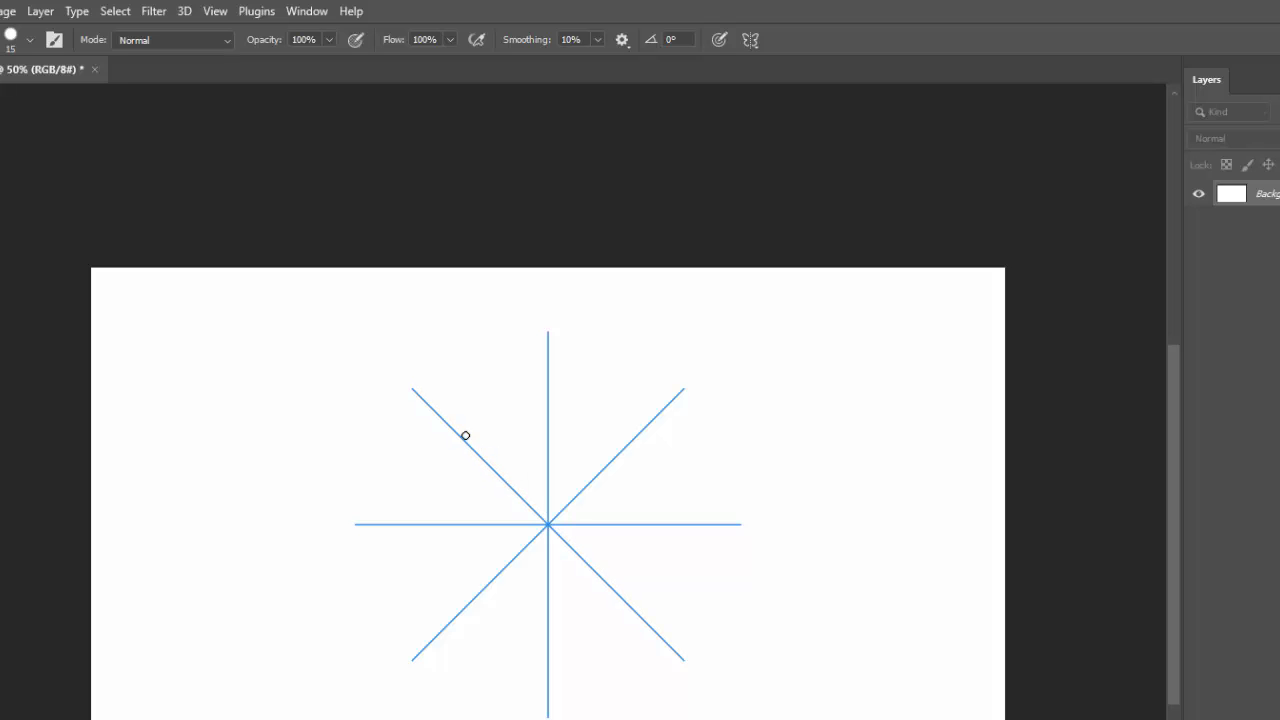
# - Paint two wavy concentric rings around the symmetry center and a band of closed petal shapes attached to the outer ring
pyautogui.moveTo(475, 361)
pyautogui.mouseDown()
pyautogui.moveTo(545, 334)
pyautogui.moveTo(513, 347)
pyautogui.mouseUp()
pyautogui.moveTo(506, 395); pyautogui.dragTo(523, 379)
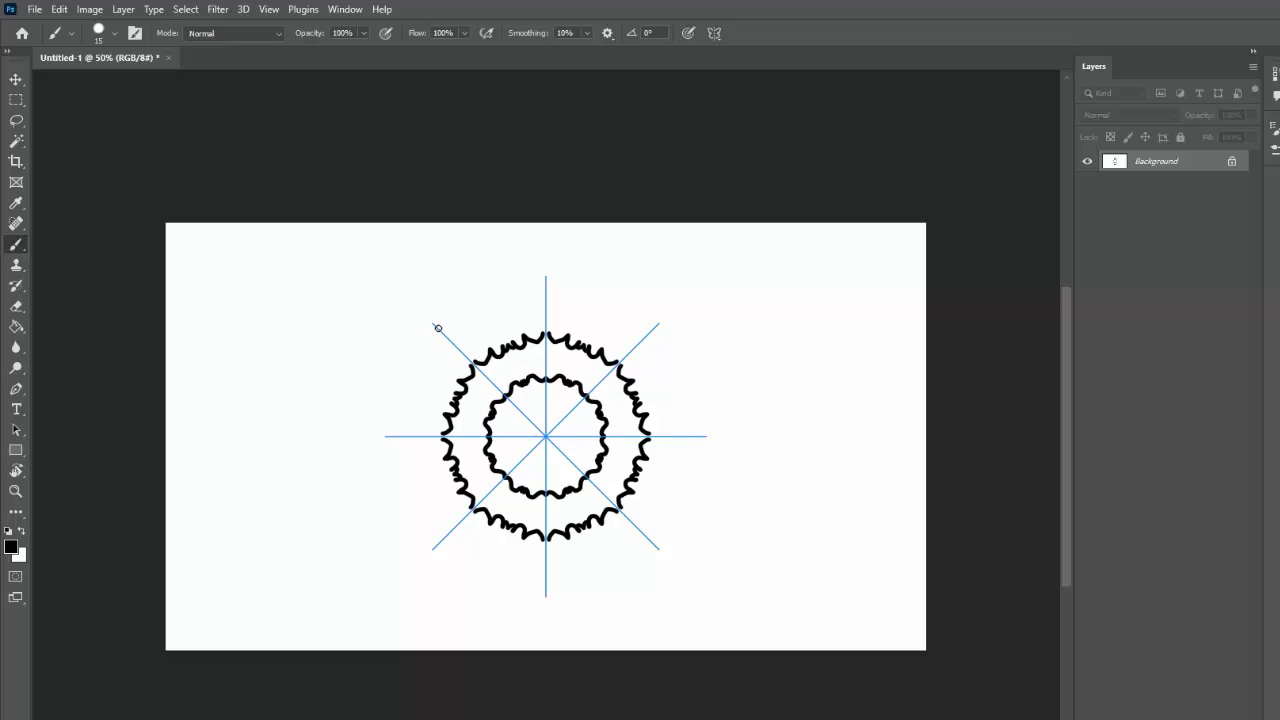
pyautogui.moveTo(450, 318)
pyautogui.mouseDown()
pyautogui.moveTo(427, 313)
pyautogui.moveTo(462, 321)
pyautogui.moveTo(492, 356)
pyautogui.moveTo(402, 352)
pyautogui.moveTo(383, 367)
pyautogui.mouseUp()
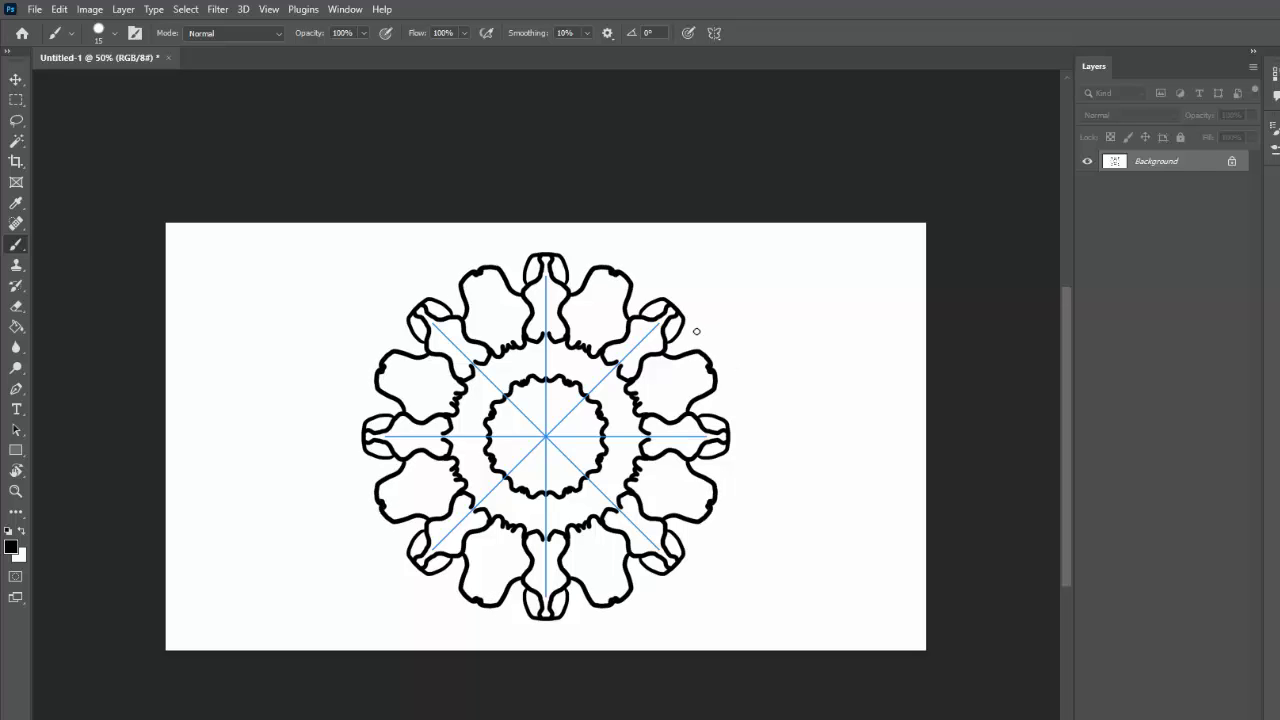
# - Paint successive bands of connected, closed petal cells outward from the mandala's outer petals toward the canvas sides with the Brush tool
pyautogui.moveTo(686, 320)
pyautogui.mouseDown()
pyautogui.moveTo(702, 300)
pyautogui.moveTo(727, 341)
pyautogui.moveTo(716, 355)
pyautogui.moveTo(745, 333)
pyautogui.moveTo(761, 362)
pyautogui.moveTo(740, 374)
pyautogui.mouseUp()
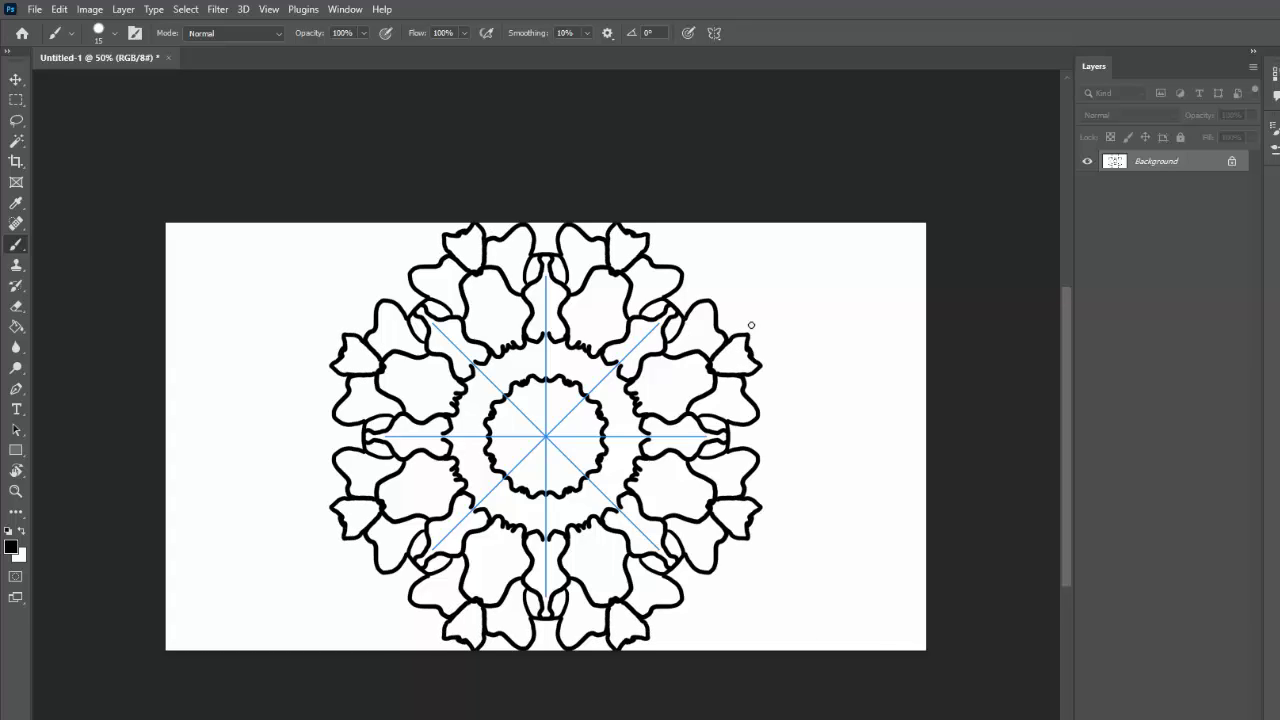
pyautogui.moveTo(712, 299)
pyautogui.mouseDown()
pyautogui.moveTo(738, 292)
pyautogui.moveTo(756, 318)
pyautogui.mouseUp()
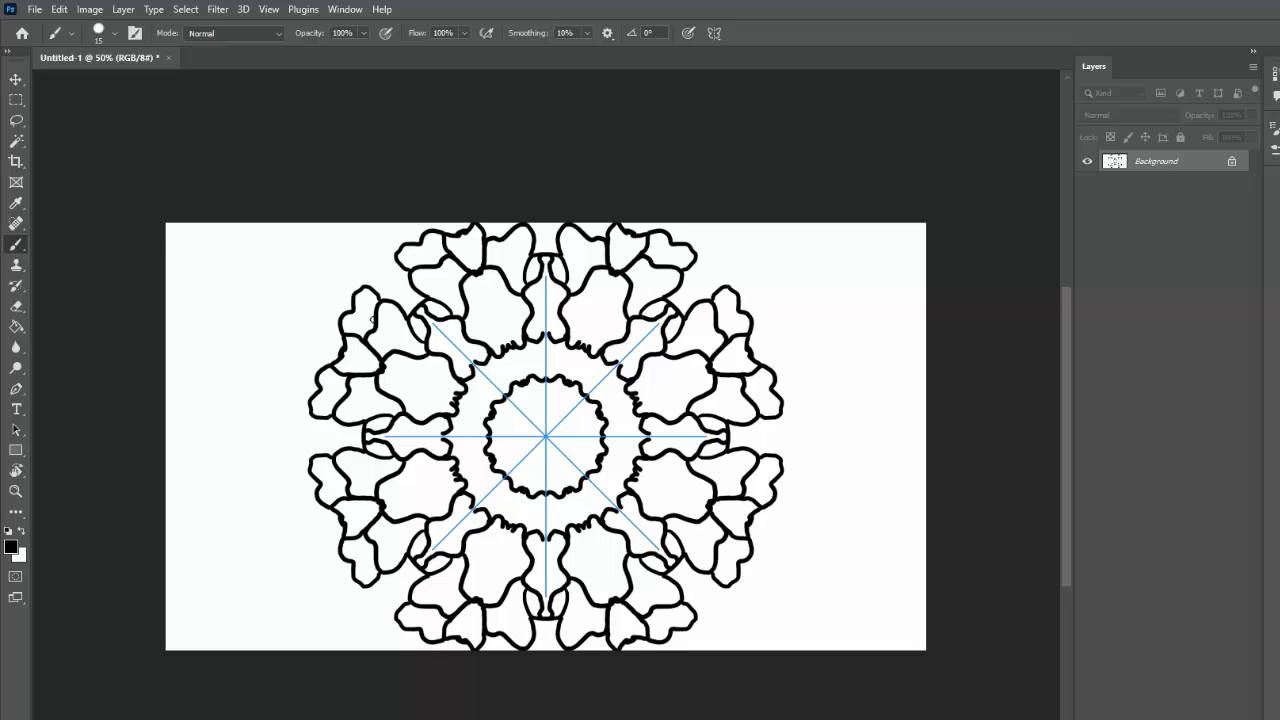
pyautogui.moveTo(392, 258); pyautogui.dragTo(368, 260)
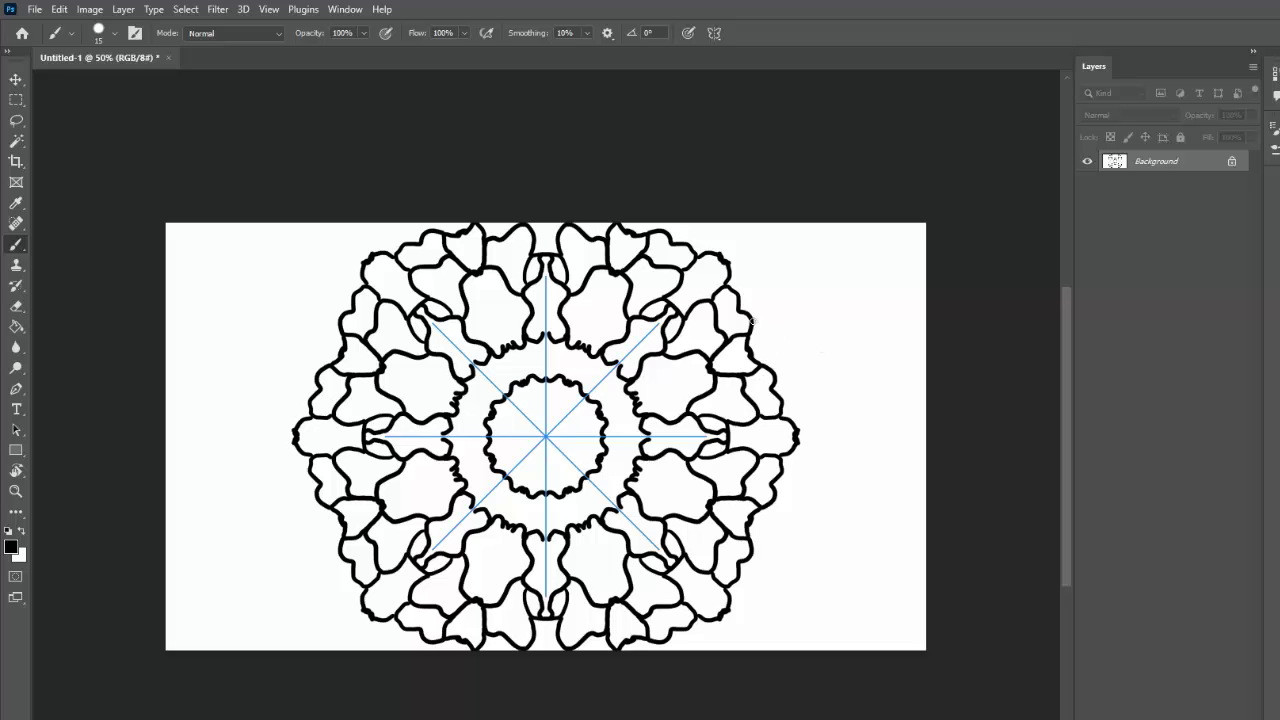
pyautogui.moveTo(753, 321); pyautogui.dragTo(785, 333)
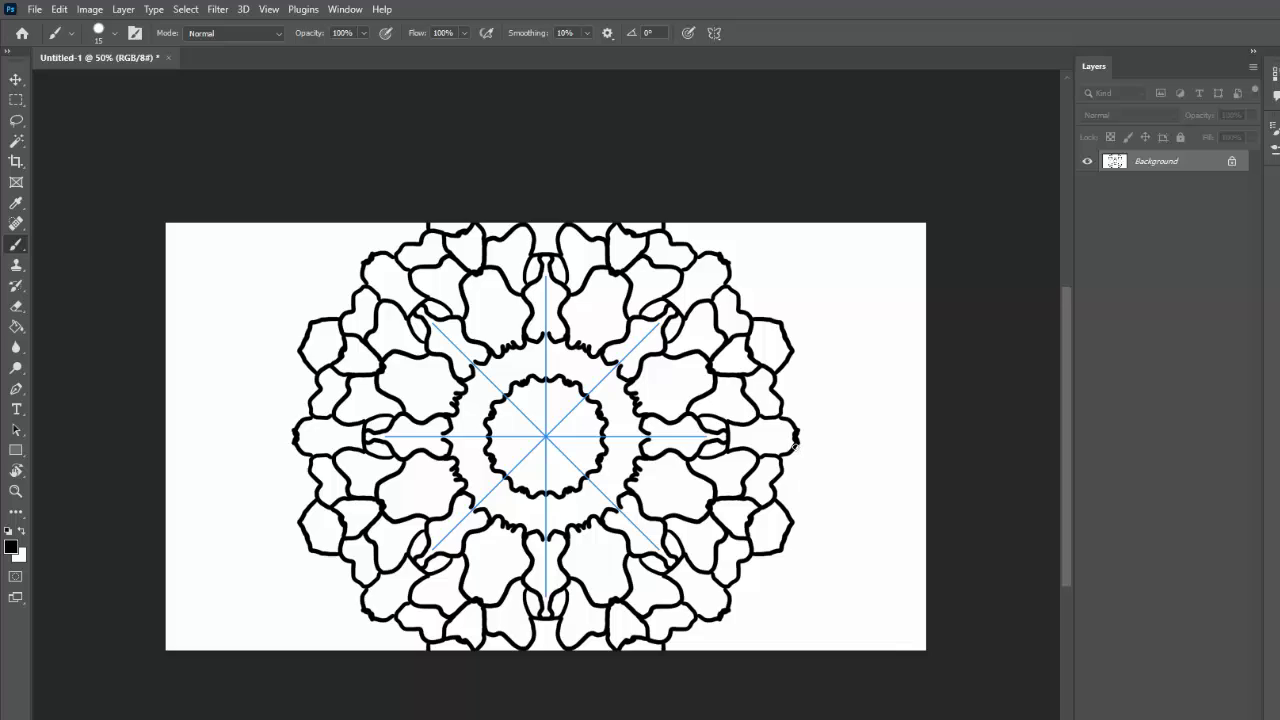
pyautogui.moveTo(795, 445)
pyautogui.mouseDown()
pyautogui.moveTo(808, 462)
pyautogui.moveTo(792, 512)
pyautogui.mouseUp()
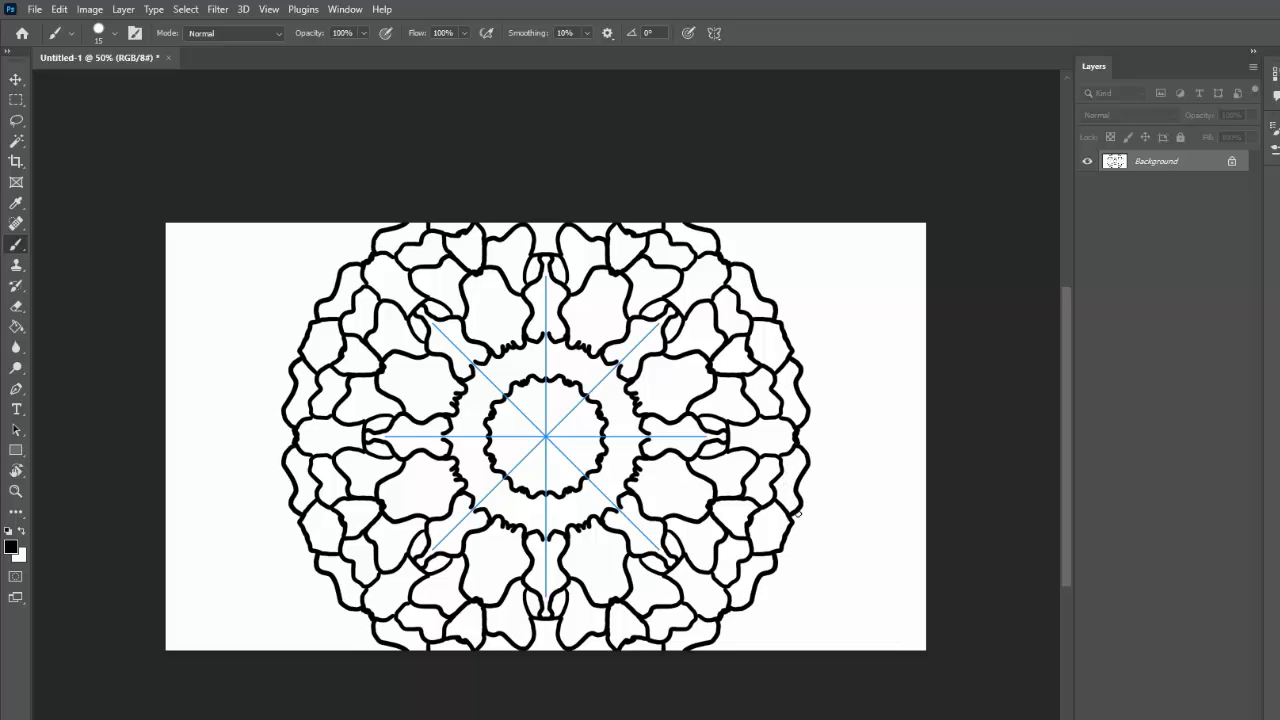
pyautogui.moveTo(800, 483)
pyautogui.mouseDown()
pyautogui.moveTo(815, 532)
pyautogui.moveTo(797, 532)
pyautogui.mouseUp()
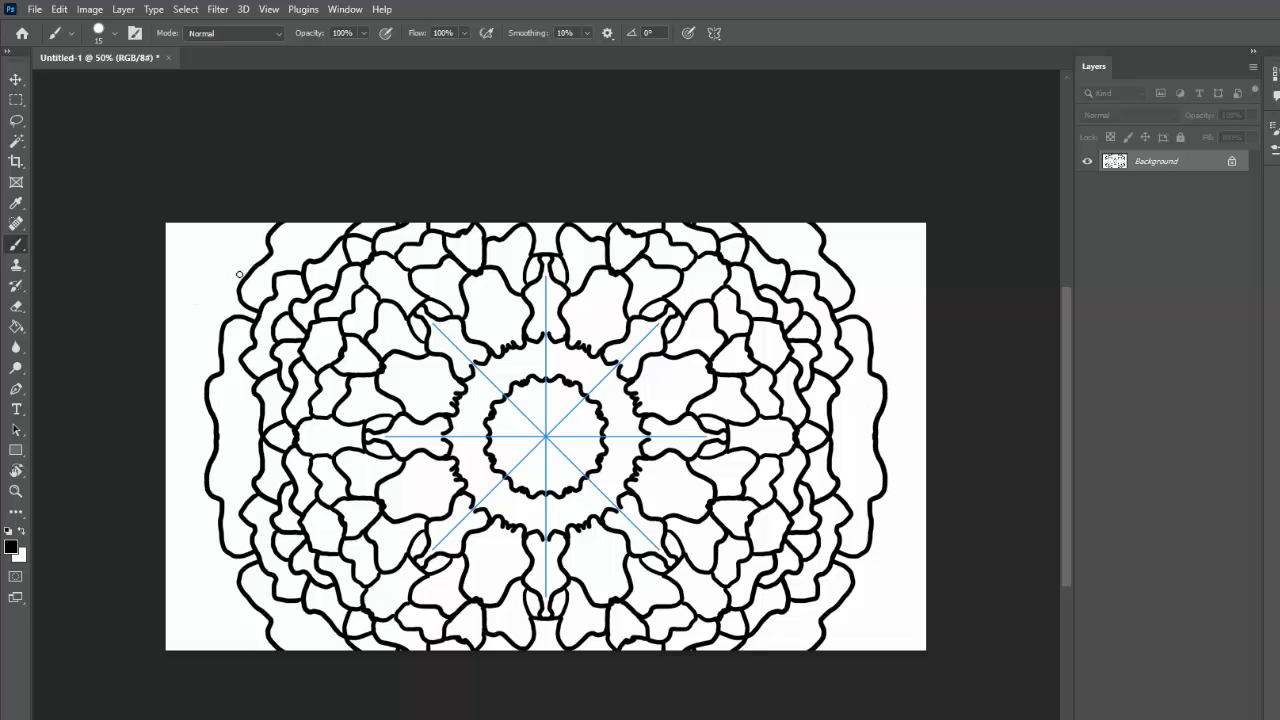
# - Extend the black-line pattern with more connected cells into the side edges and corners until the whole canvas is covered
pyautogui.moveTo(246, 272); pyautogui.dragTo(206, 310)
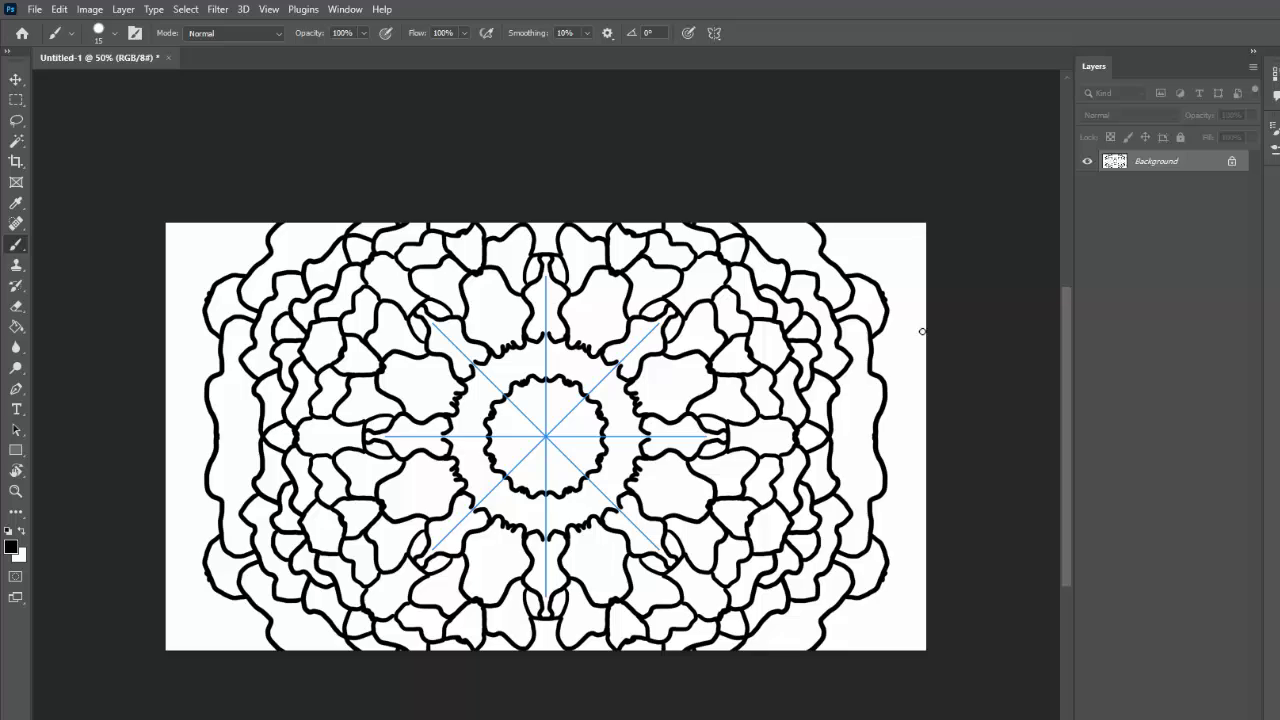
pyautogui.moveTo(205, 385)
pyautogui.mouseDown()
pyautogui.moveTo(198, 352)
pyautogui.moveTo(236, 264)
pyautogui.mouseUp()
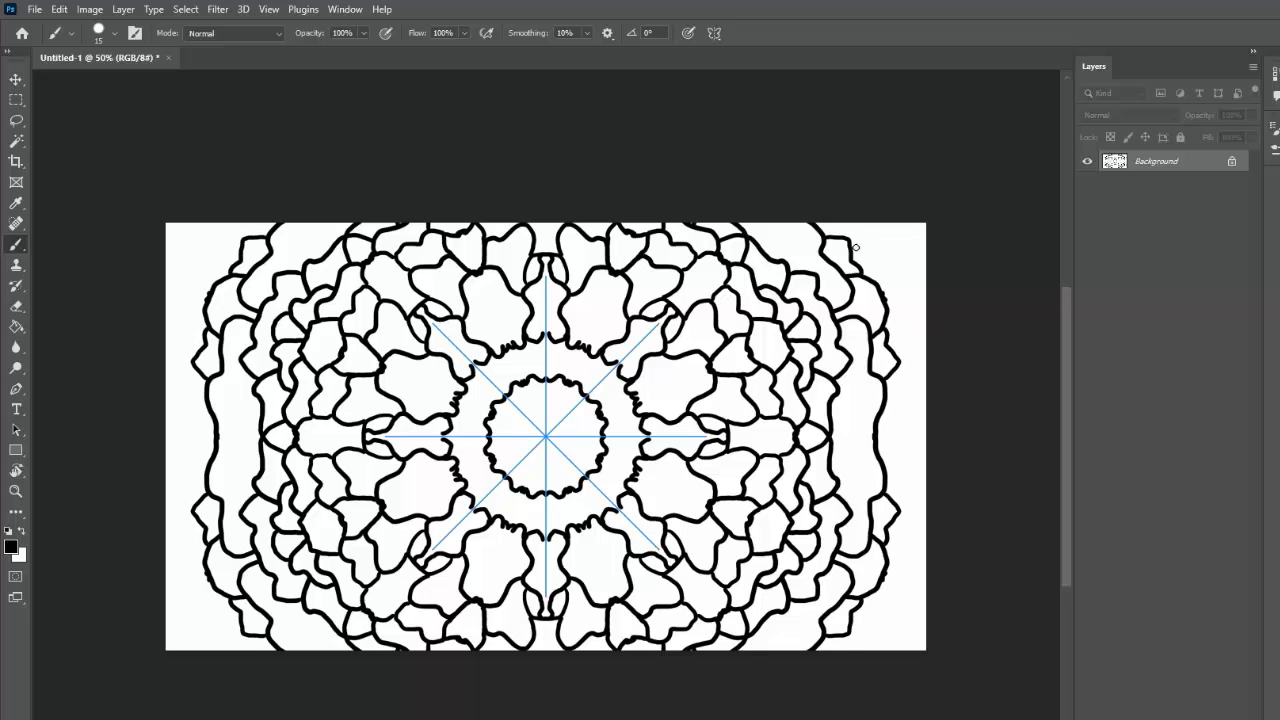
pyautogui.moveTo(851, 248)
pyautogui.mouseDown()
pyautogui.moveTo(878, 256)
pyautogui.moveTo(898, 294)
pyautogui.mouseUp()
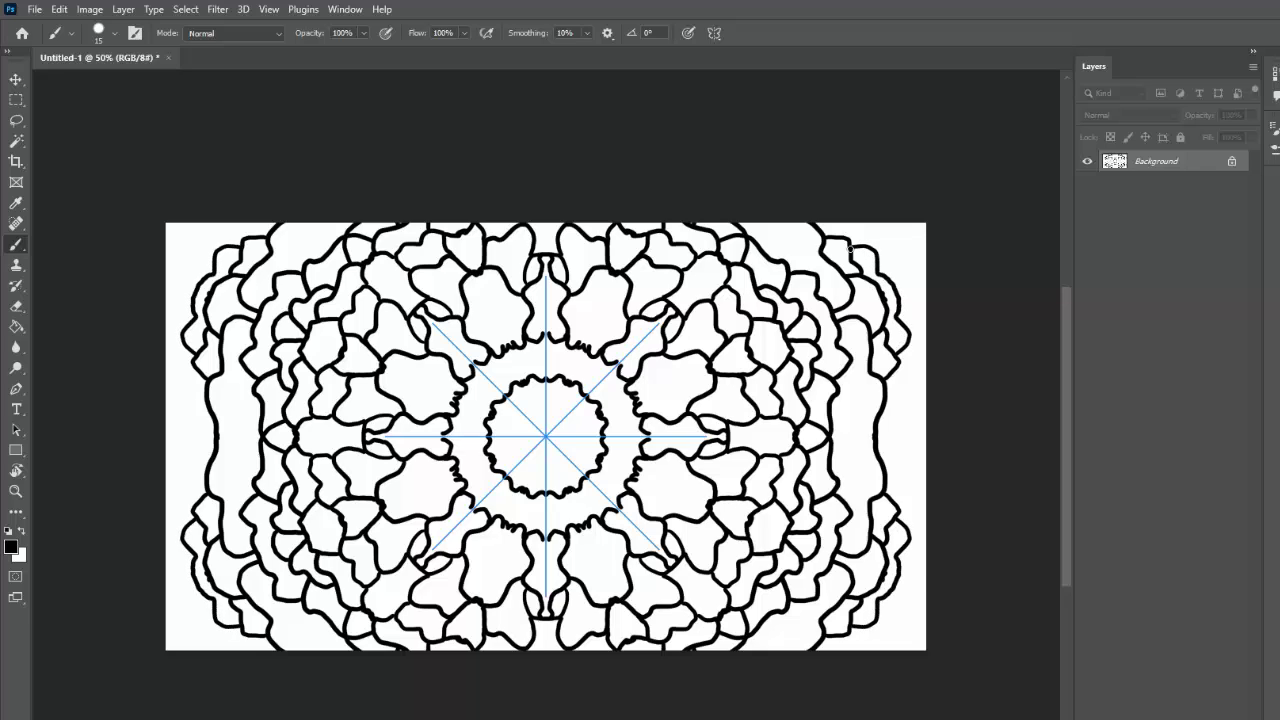
pyautogui.moveTo(898, 500)
pyautogui.mouseDown()
pyautogui.moveTo(884, 415)
pyautogui.moveTo(896, 446)
pyautogui.mouseUp()
pyautogui.moveTo(904, 383)
pyautogui.mouseDown()
pyautogui.moveTo(912, 460)
pyautogui.moveTo(922, 416)
pyautogui.mouseUp()
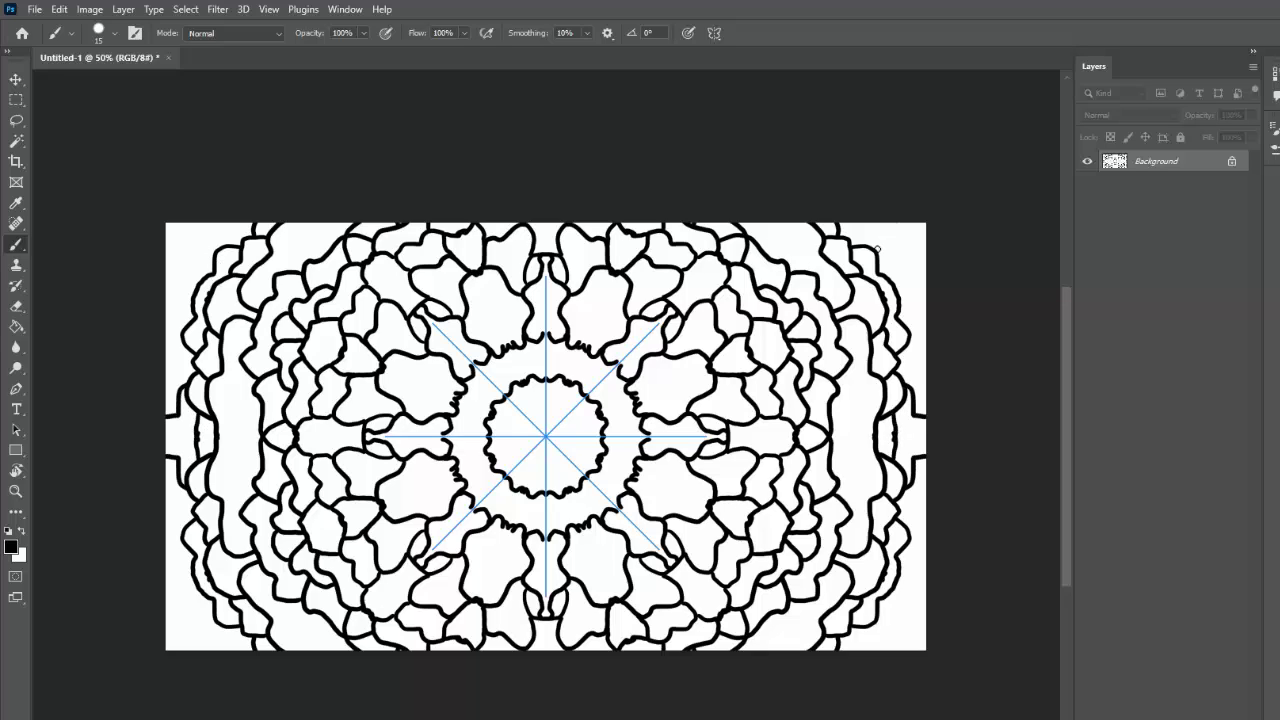
pyautogui.moveTo(920, 340); pyautogui.dragTo(888, 228)
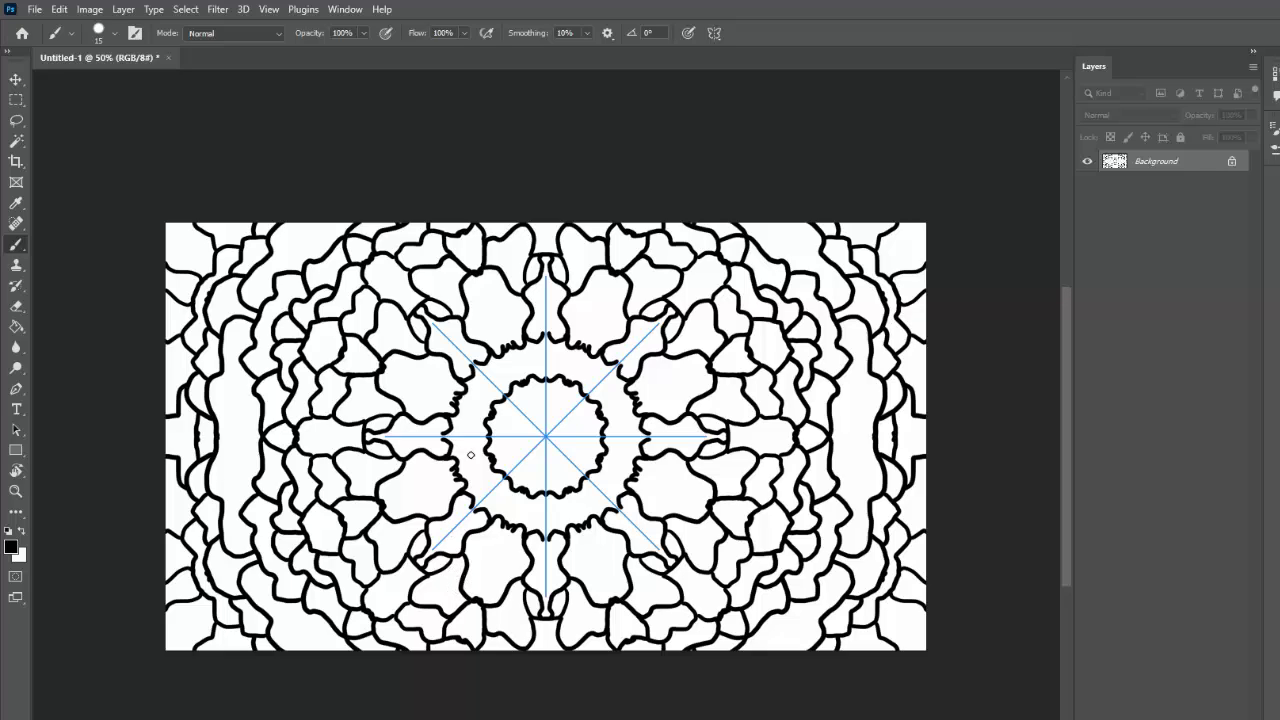
# - Choose the Gradient tool from the fill tool group and return to the Paint Bucket tool
pyautogui.click(18, 328)
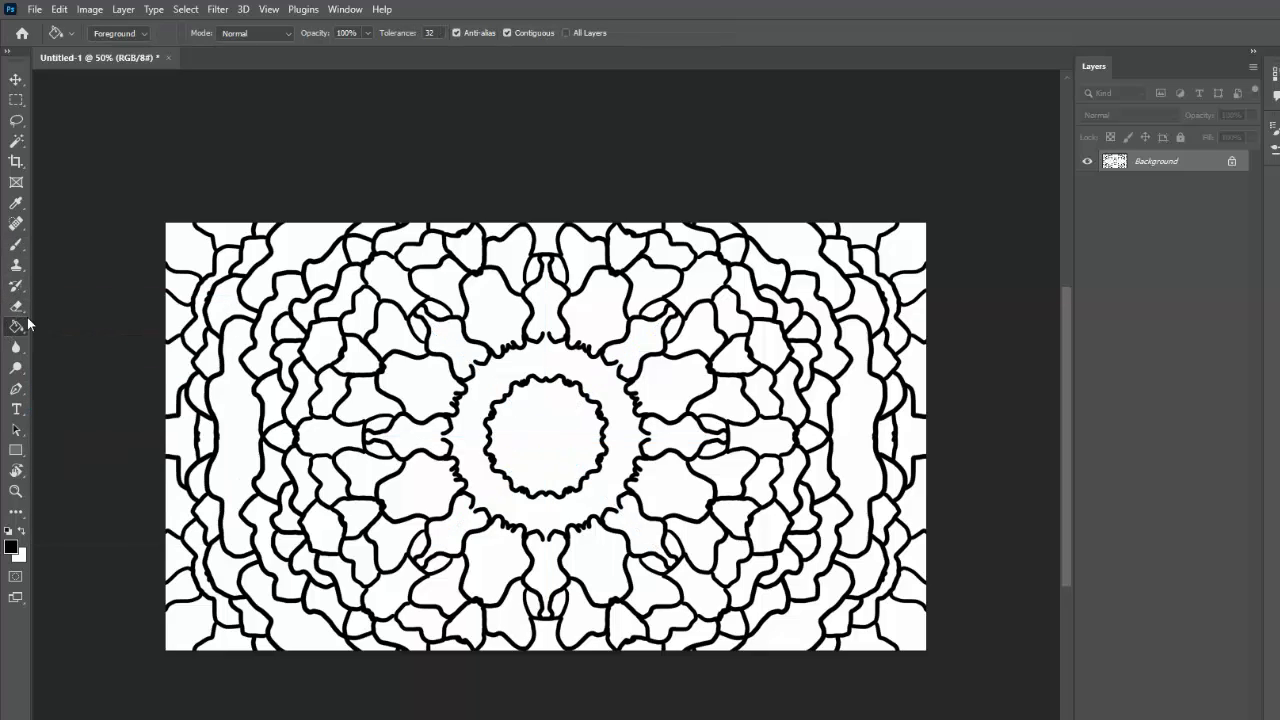
pyautogui.rightClick(18, 330)
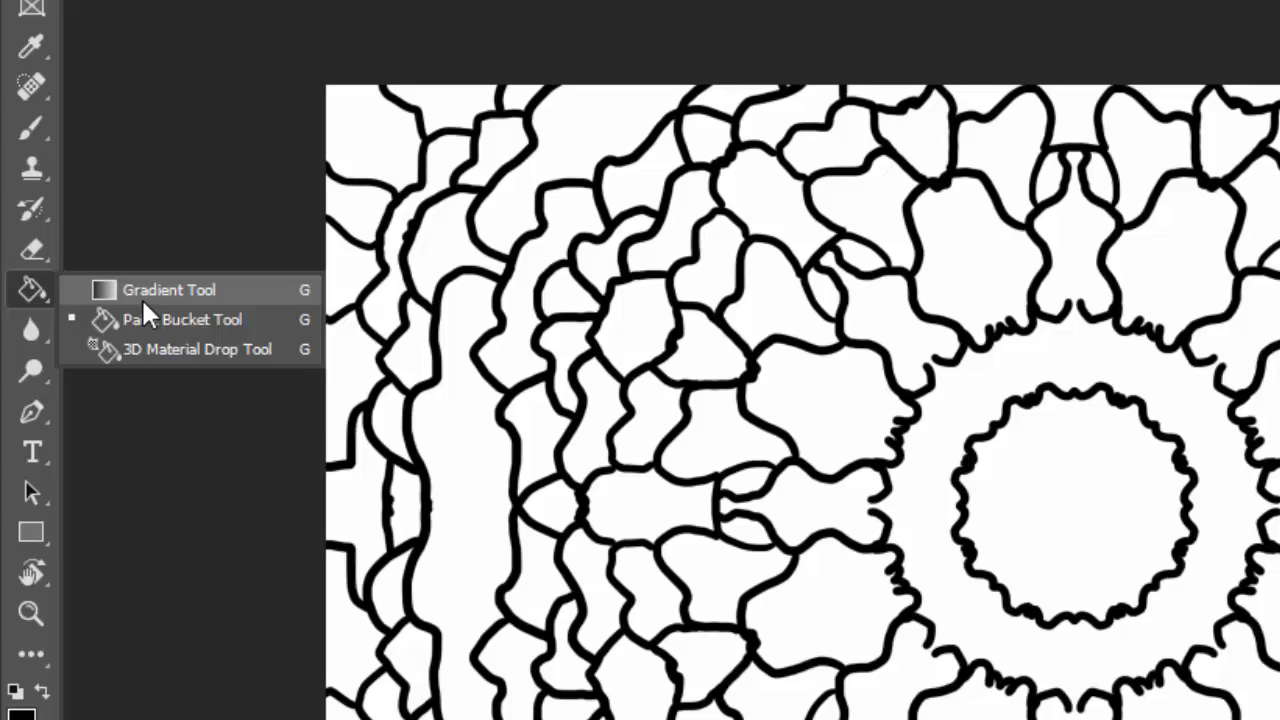
pyautogui.click(143, 298)
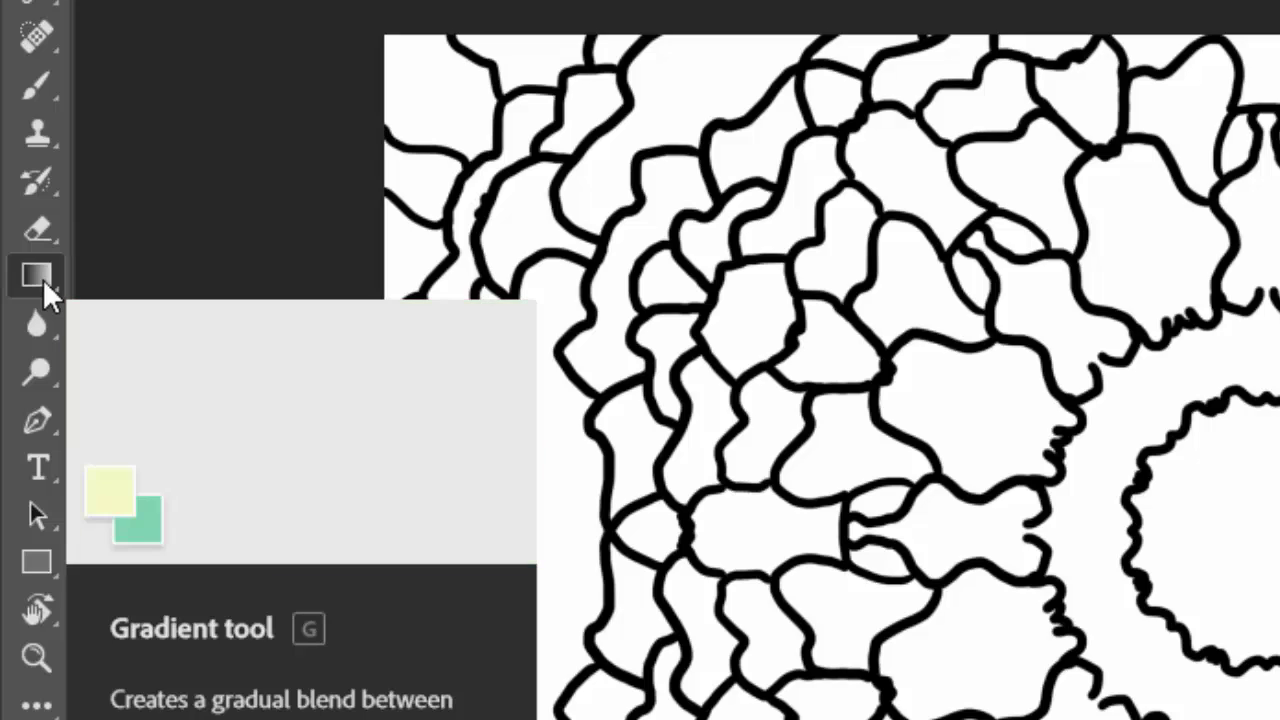
pyautogui.click(43, 279)
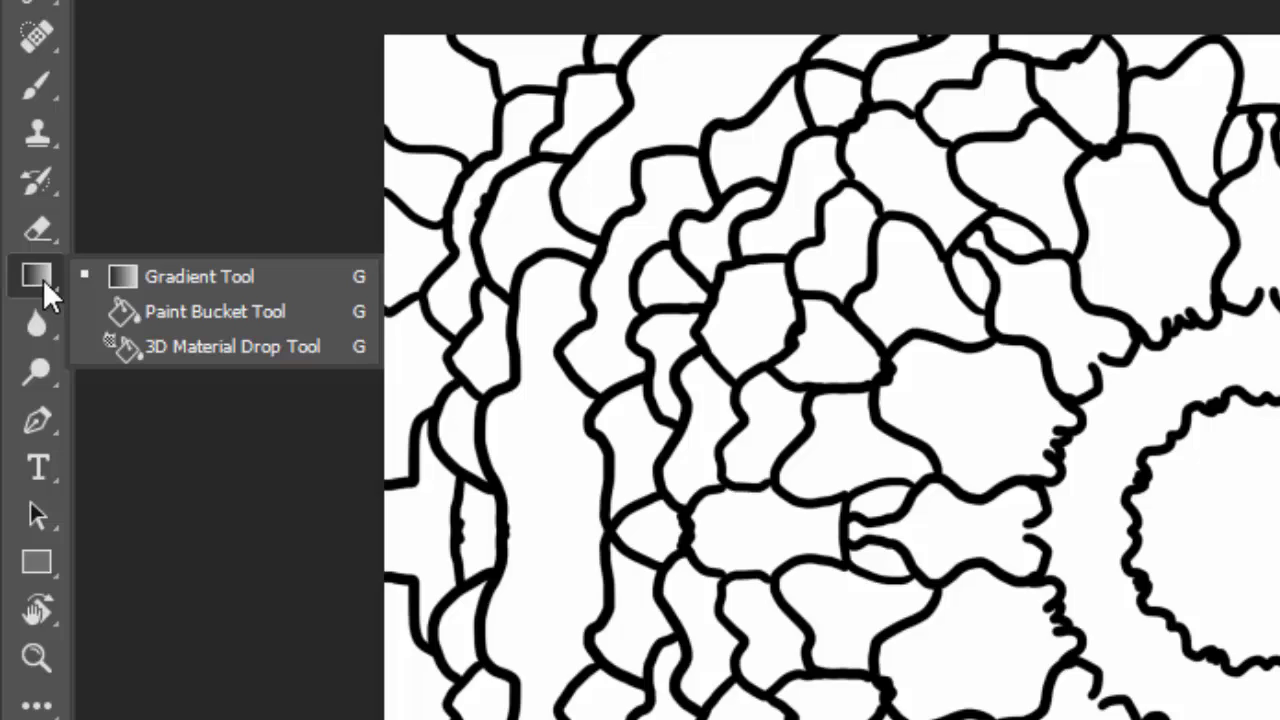
pyautogui.click(201, 314)
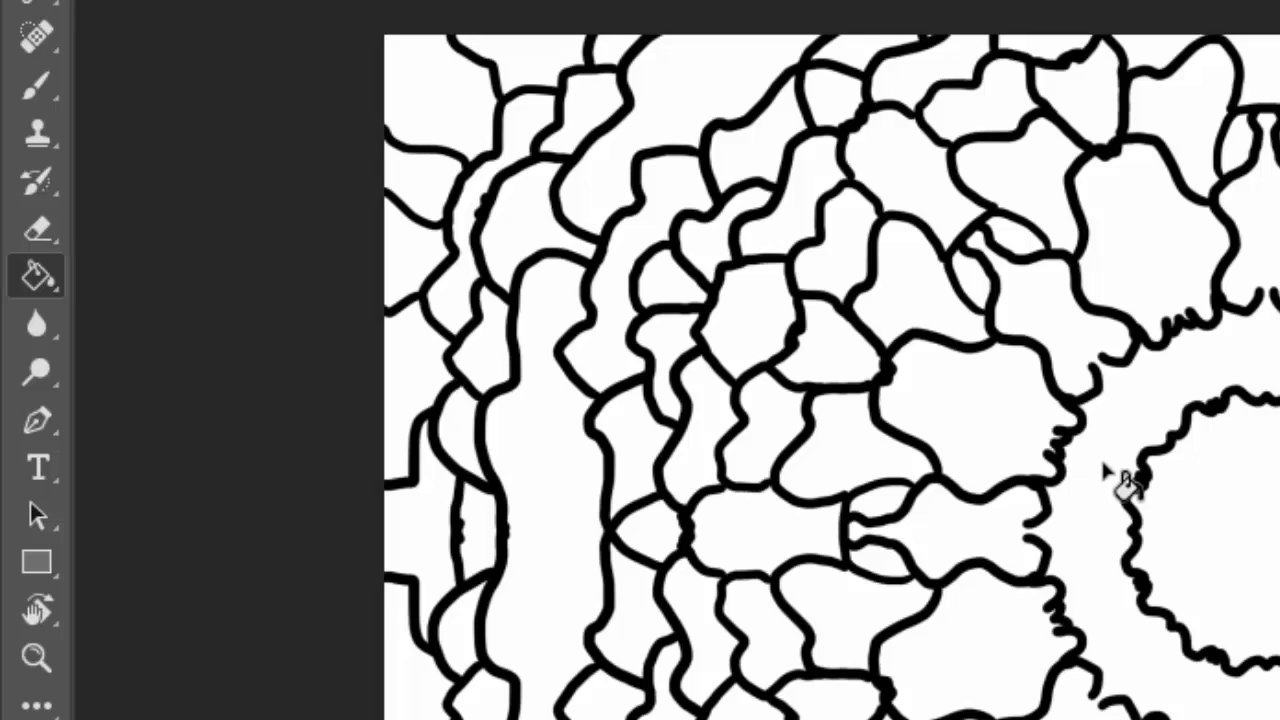
# - Switch back and forth between the Brush and Paint Bucket tools
pyautogui.press('b')
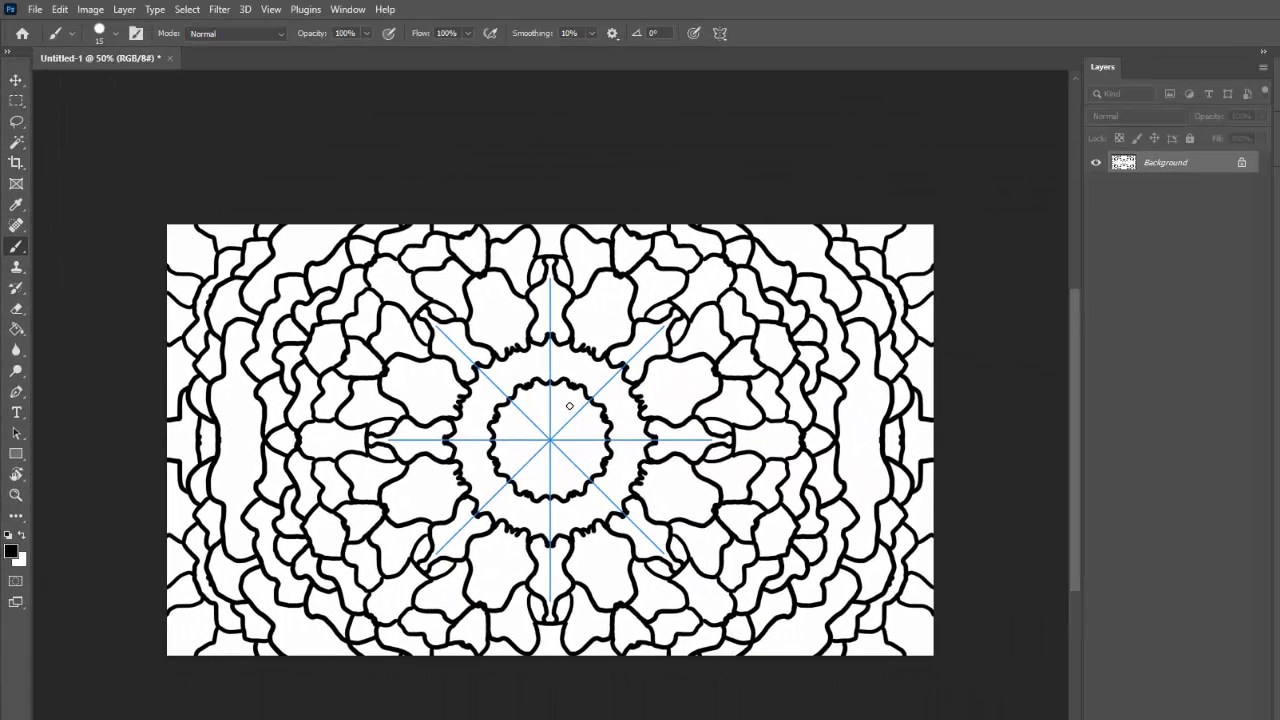
pyautogui.press('g')
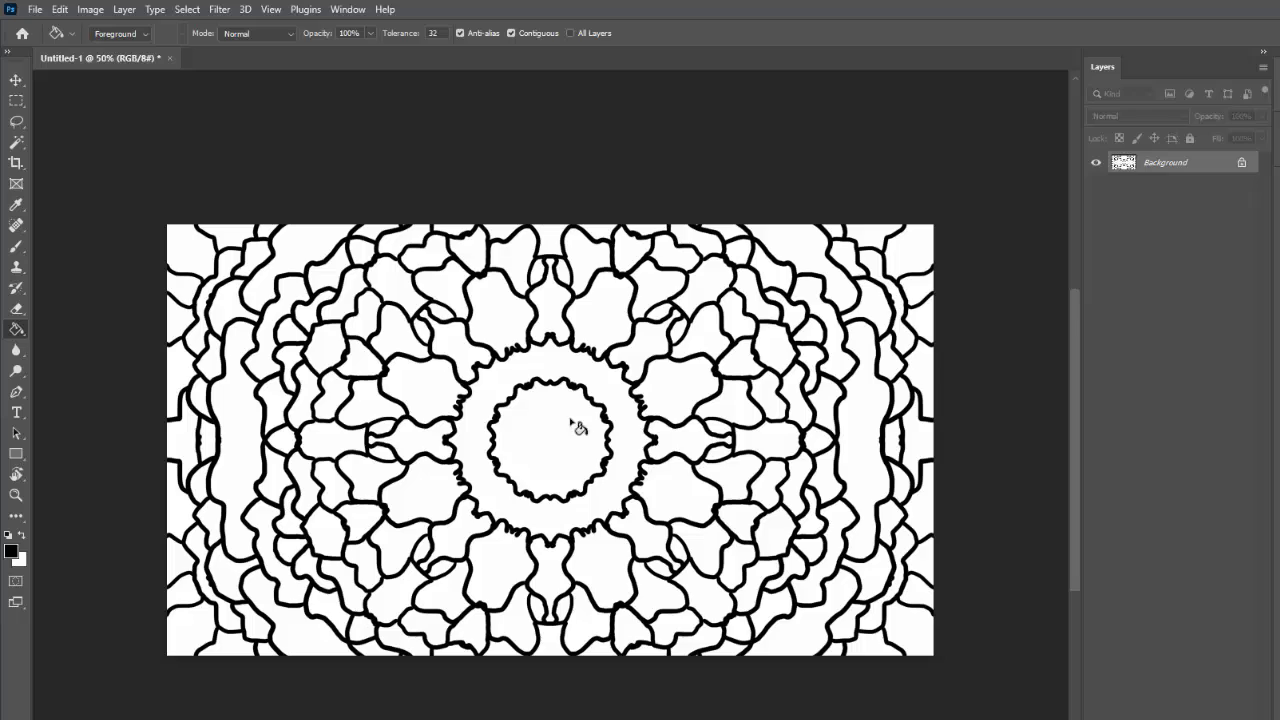
pyautogui.press('b')
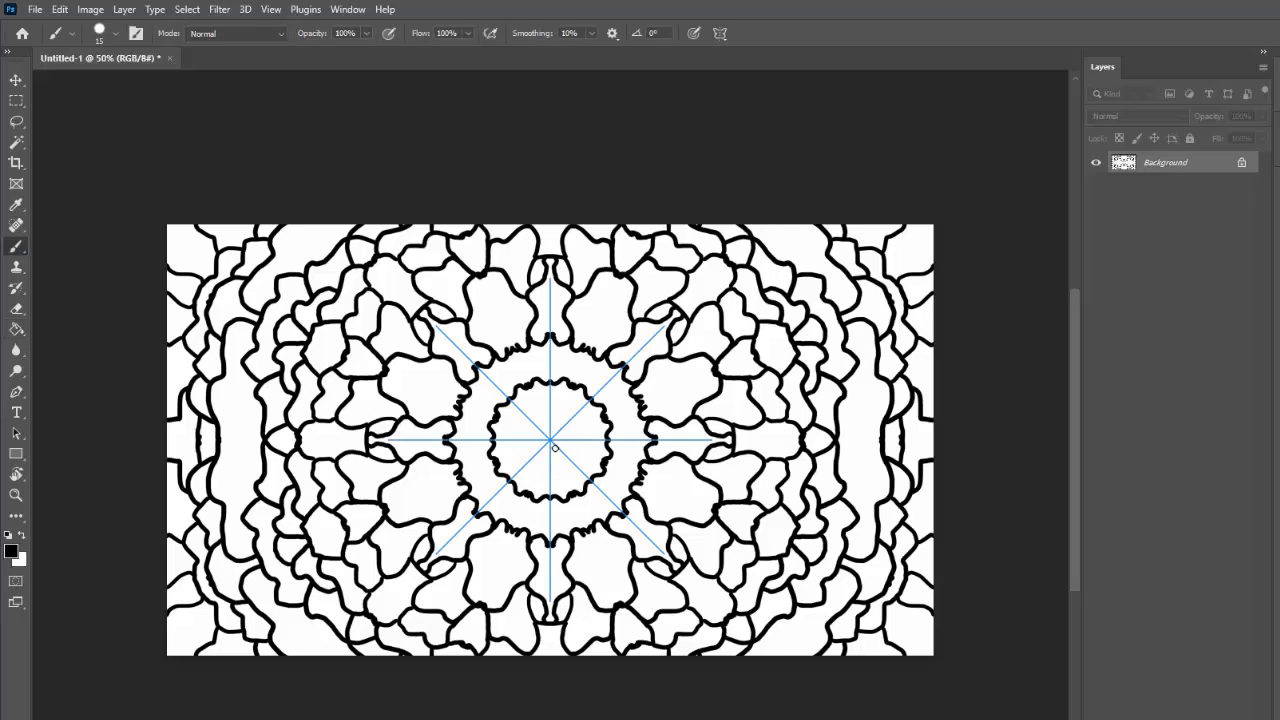
# - Fill the central disc with green and the ring around it with bright yellow using the Paint Bucket tool
pyautogui.press('g')
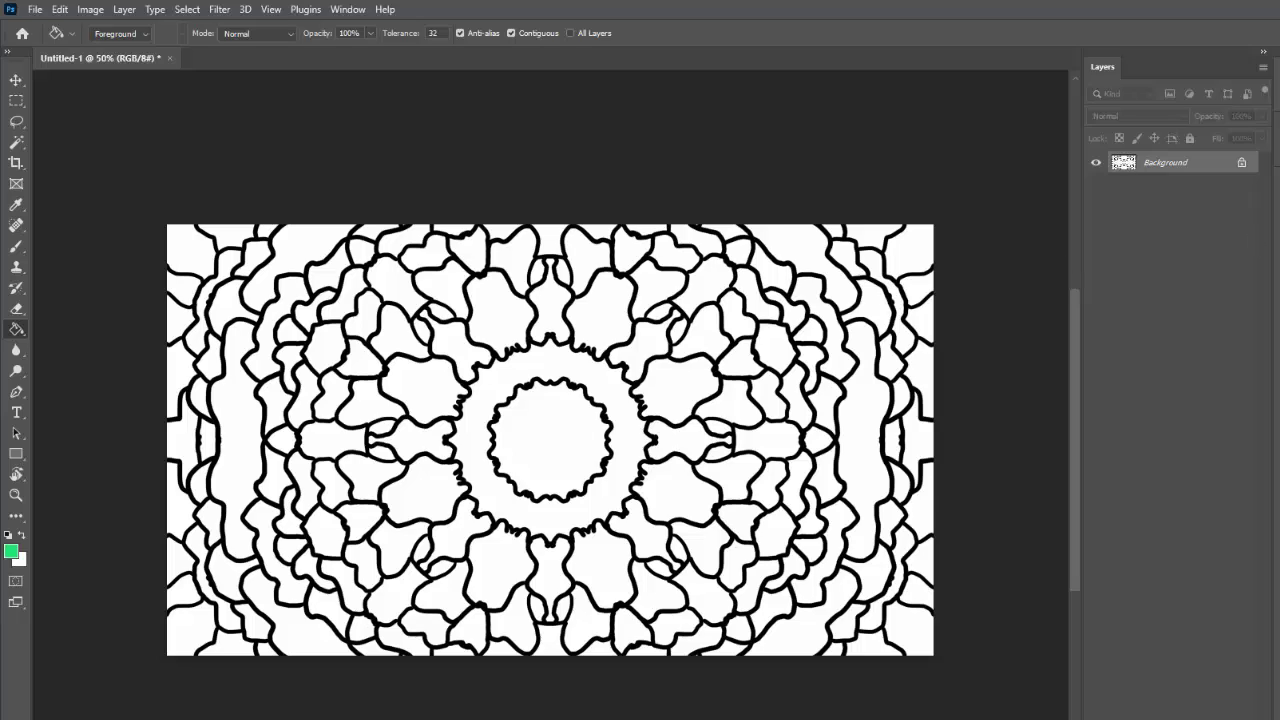
pyautogui.click(552, 464)
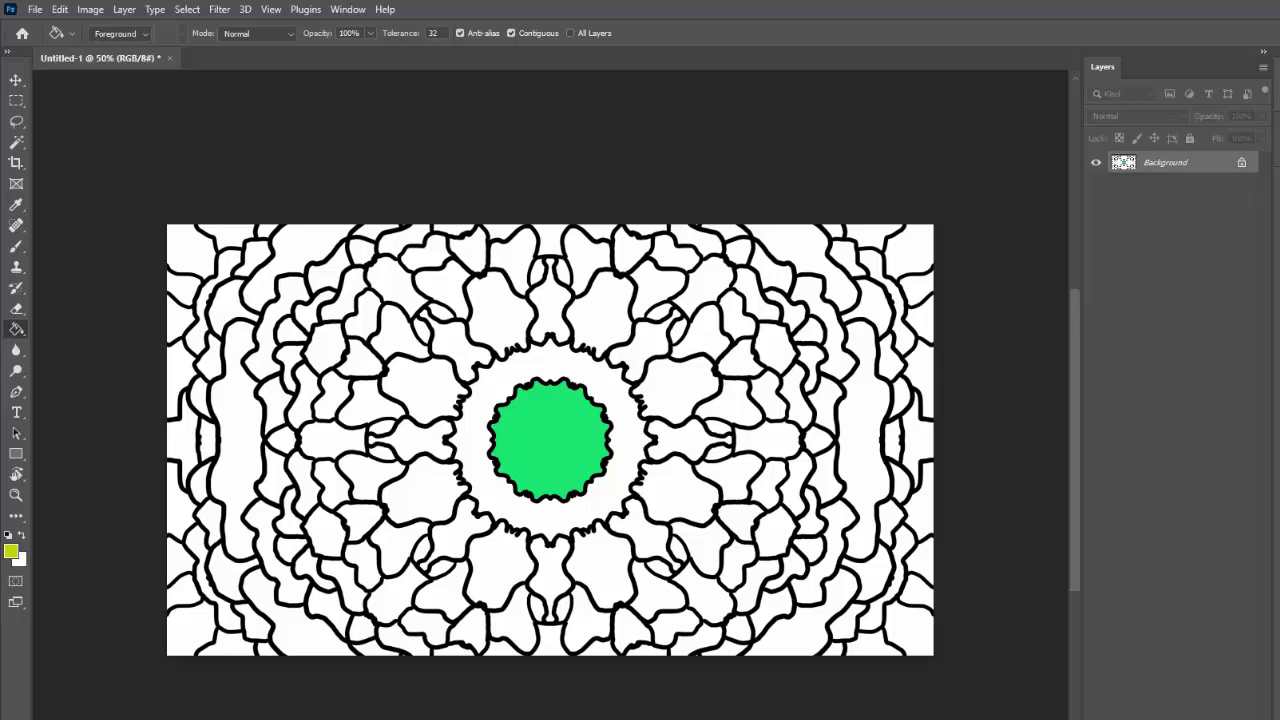
pyautogui.click(632, 466)
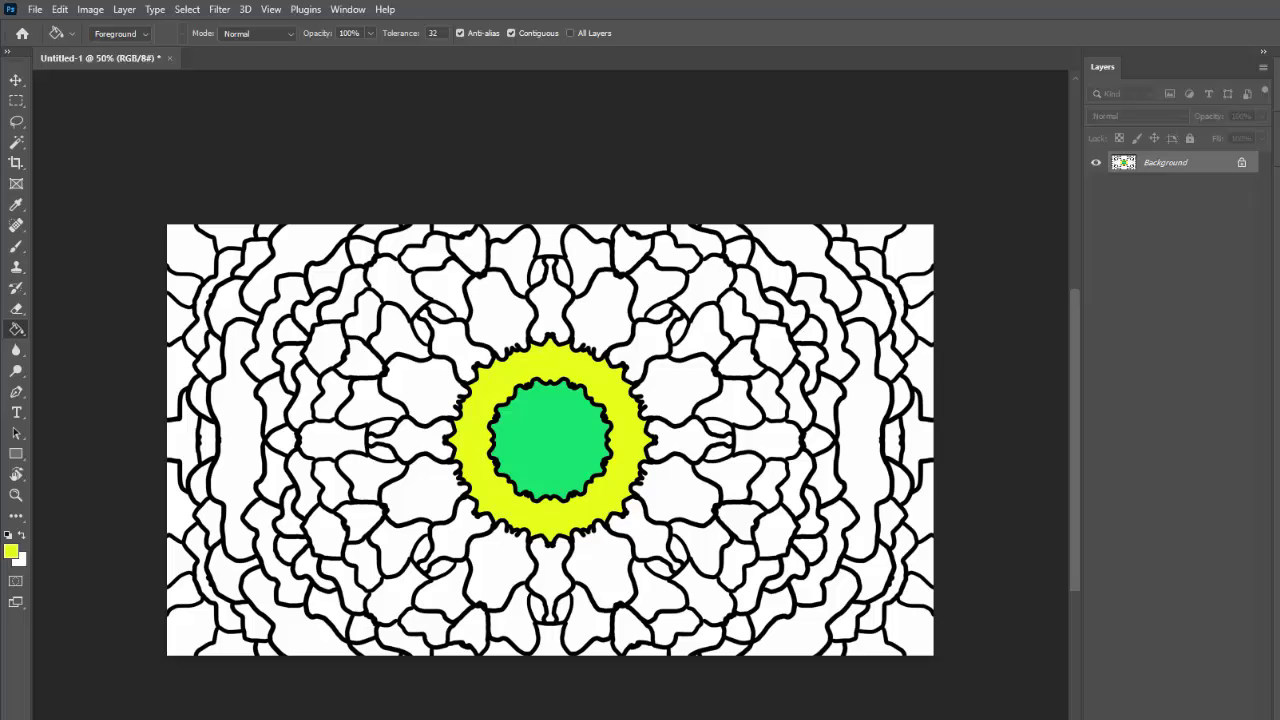
# - Fill all the petal shapes directly around the yellow ring with light gray
pyautogui.click(680, 440)
pyautogui.click(673, 500)
pyautogui.click(645, 530)
pyautogui.click(598, 565)
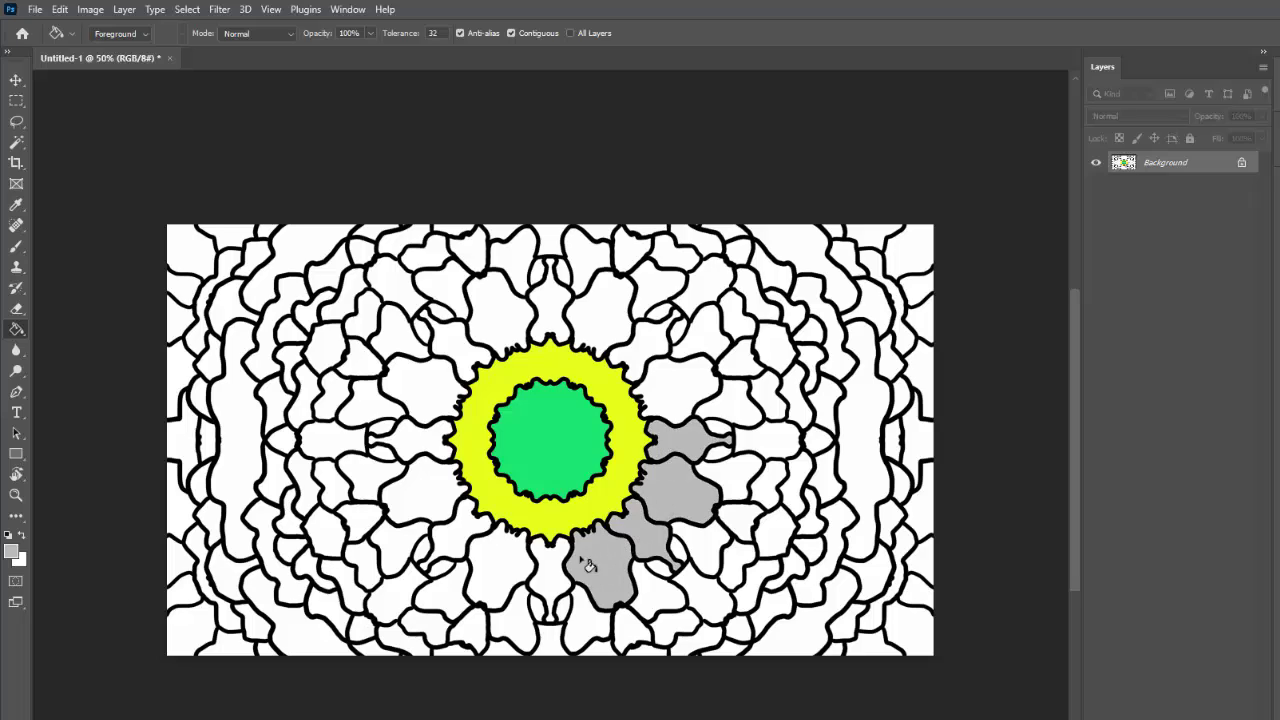
pyautogui.click(552, 572)
pyautogui.click(505, 568)
pyautogui.click(458, 530)
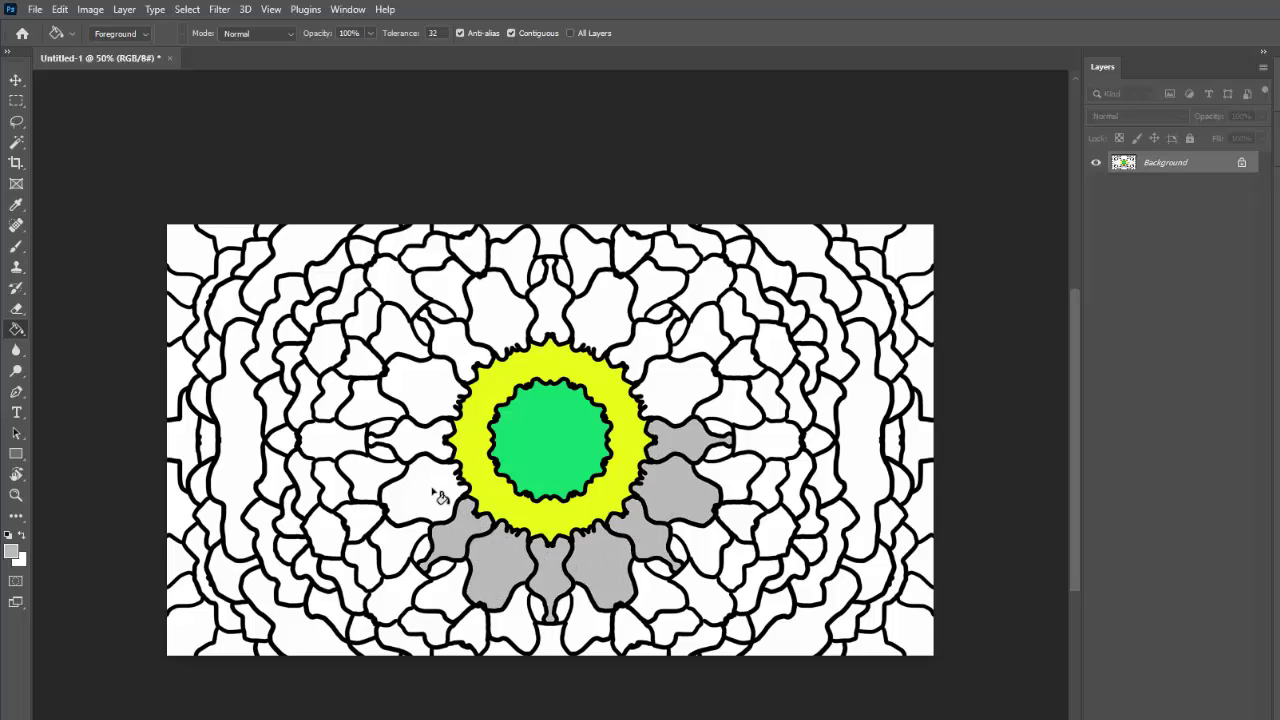
pyautogui.click(430, 488)
pyautogui.click(426, 424)
pyautogui.click(432, 398)
pyautogui.click(468, 362)
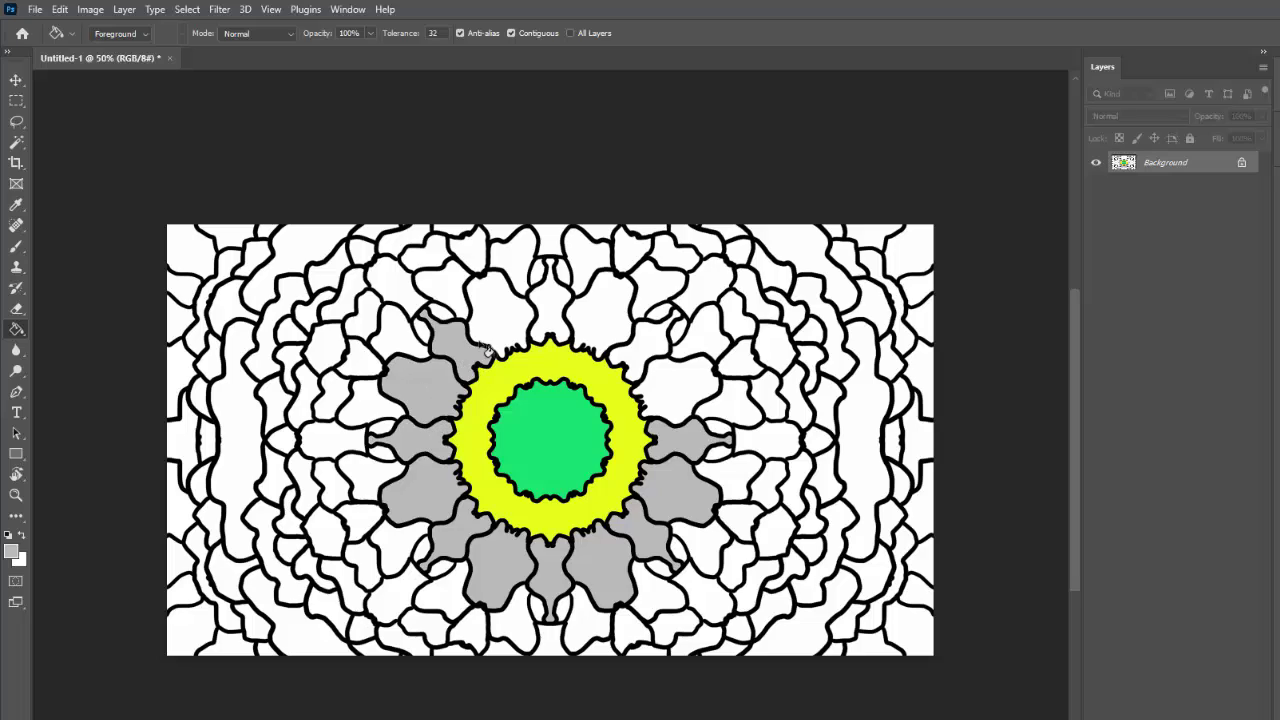
pyautogui.click(502, 331)
pyautogui.click(555, 330)
pyautogui.click(603, 332)
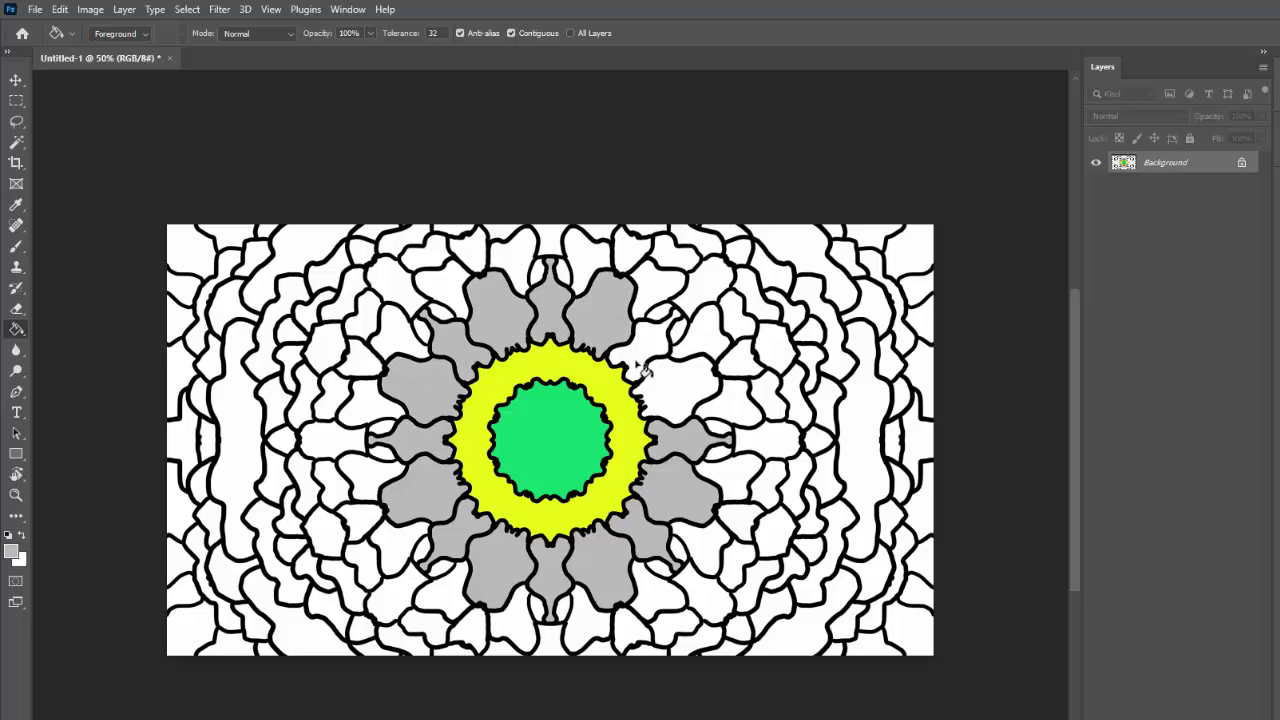
pyautogui.click(648, 364)
pyautogui.click(668, 392)
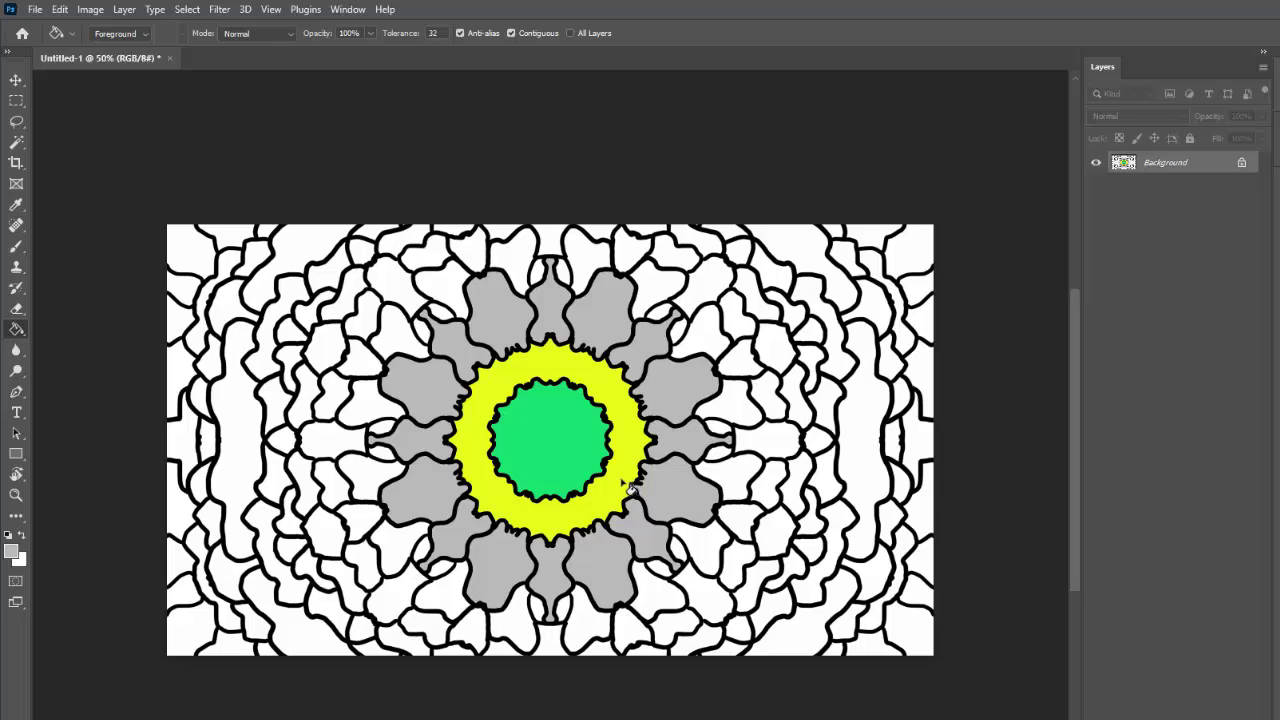
# - Sample the green of the central disc and fill the cells bordering the gray petals on the mandala's right side with it
pyautogui.press('i')
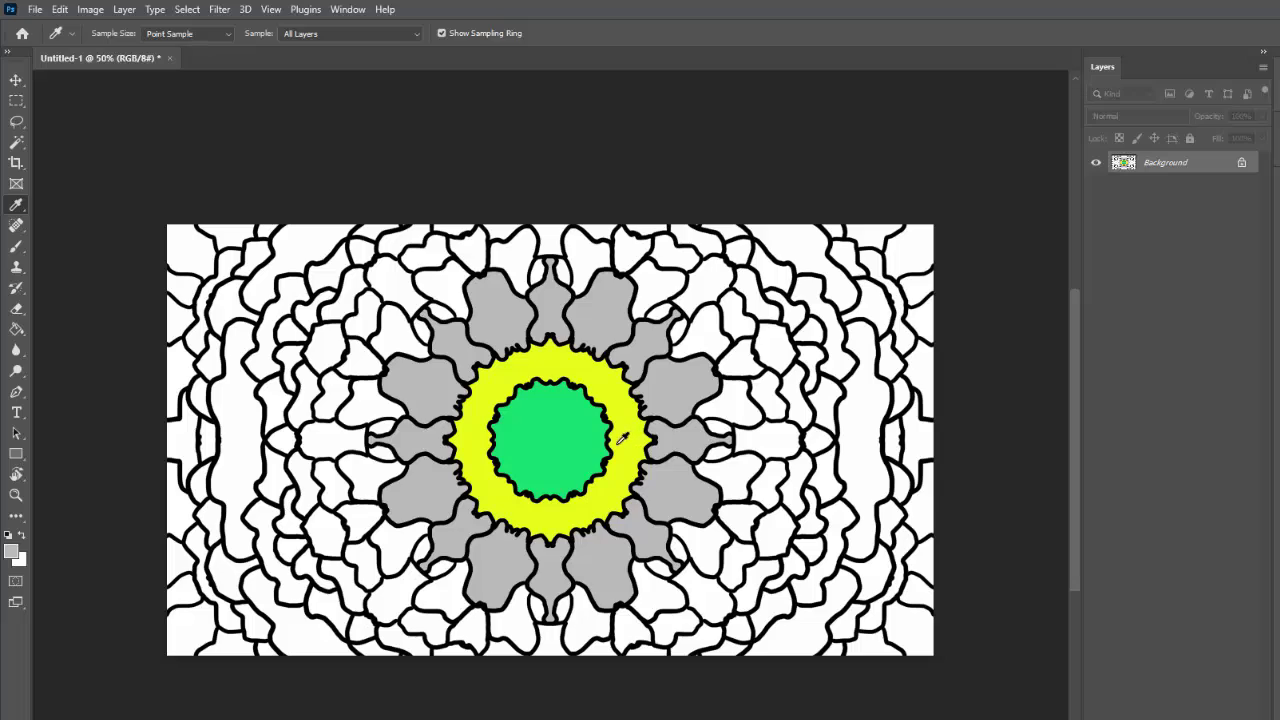
pyautogui.click(565, 442)
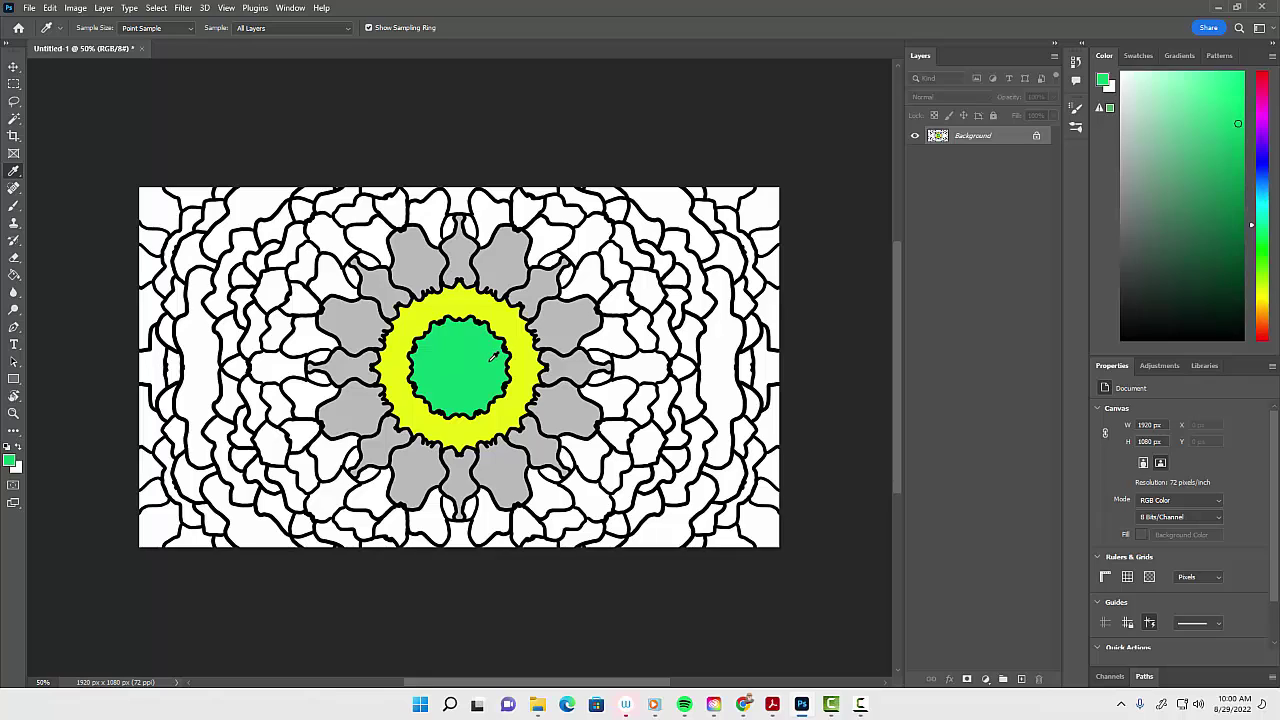
pyautogui.press('g')
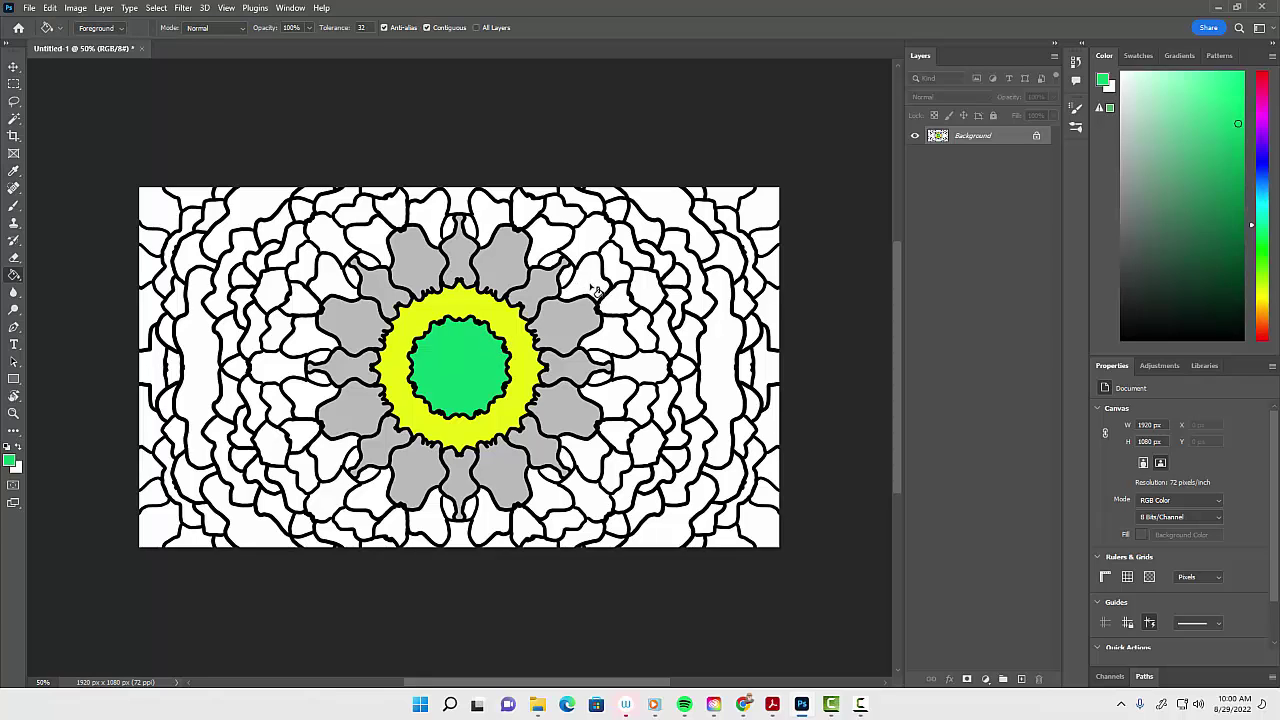
pyautogui.click(594, 290)
pyautogui.click(612, 344)
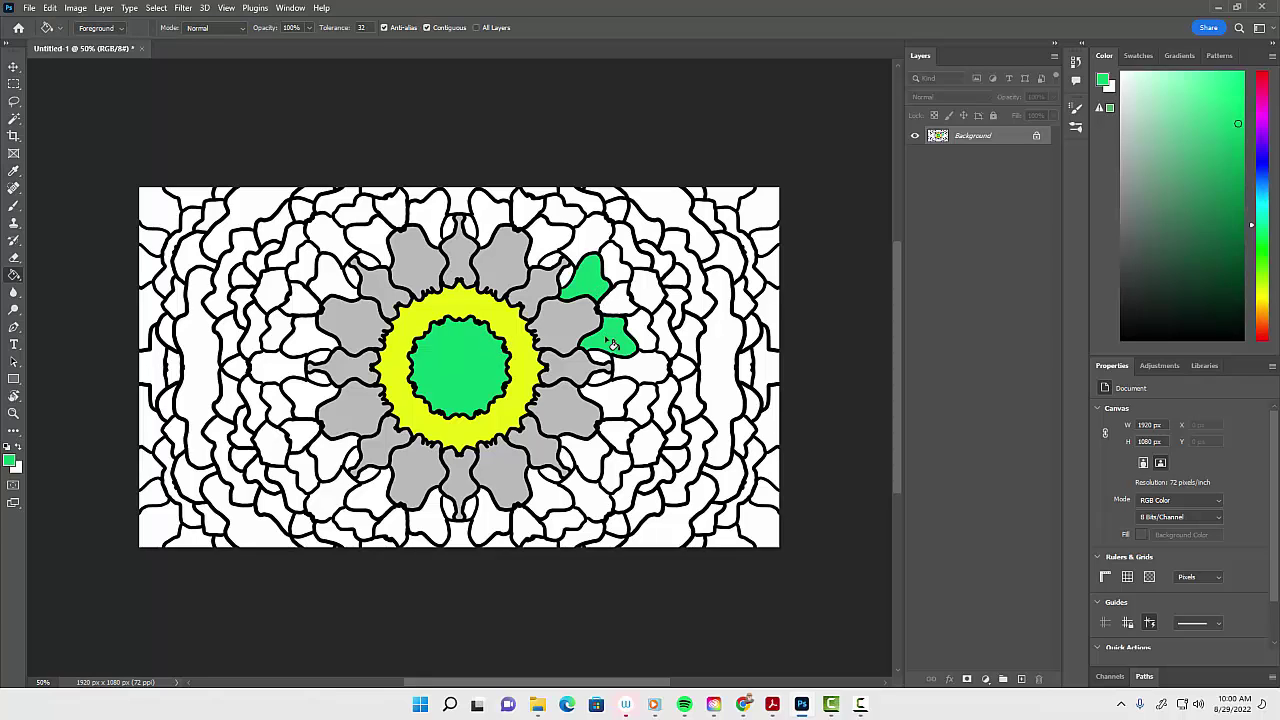
pyautogui.click(603, 372)
pyautogui.click(611, 402)
pyautogui.click(616, 432)
pyautogui.click(586, 456)
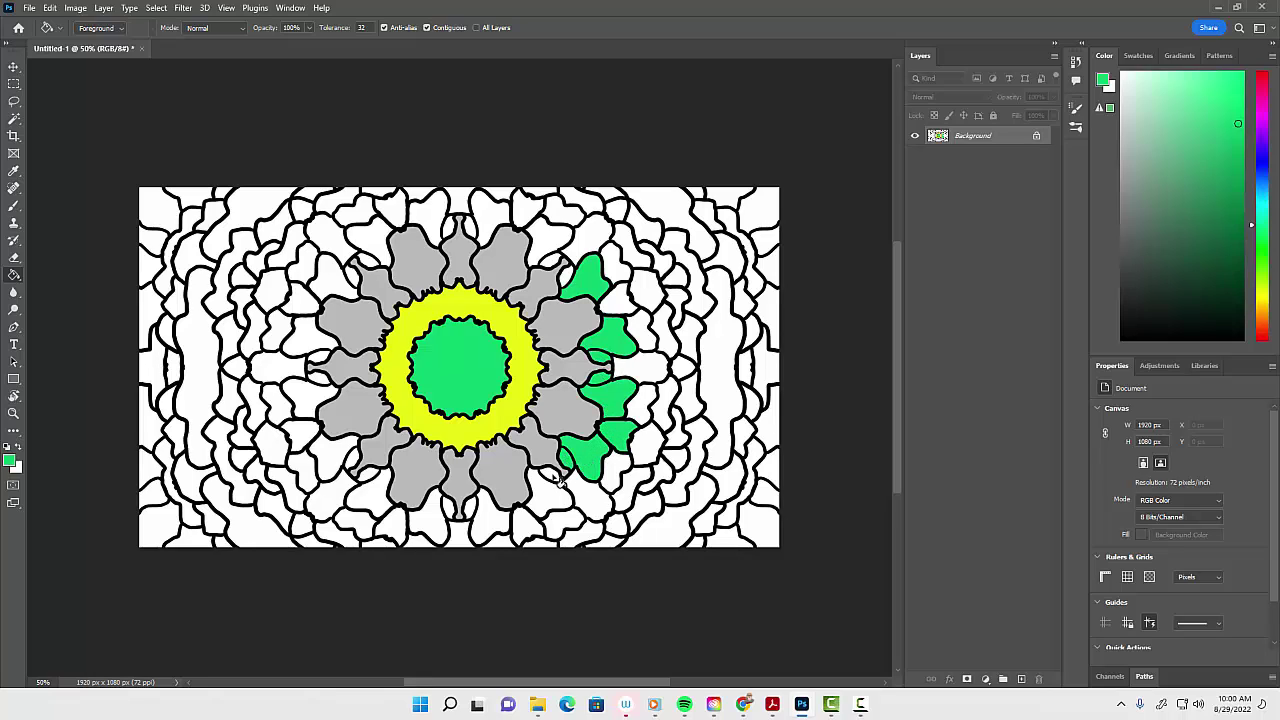
# - Fill the cells bordering the gray petals along the lower part of the mandala with the same green
pyautogui.click(580, 490)
pyautogui.click(545, 495)
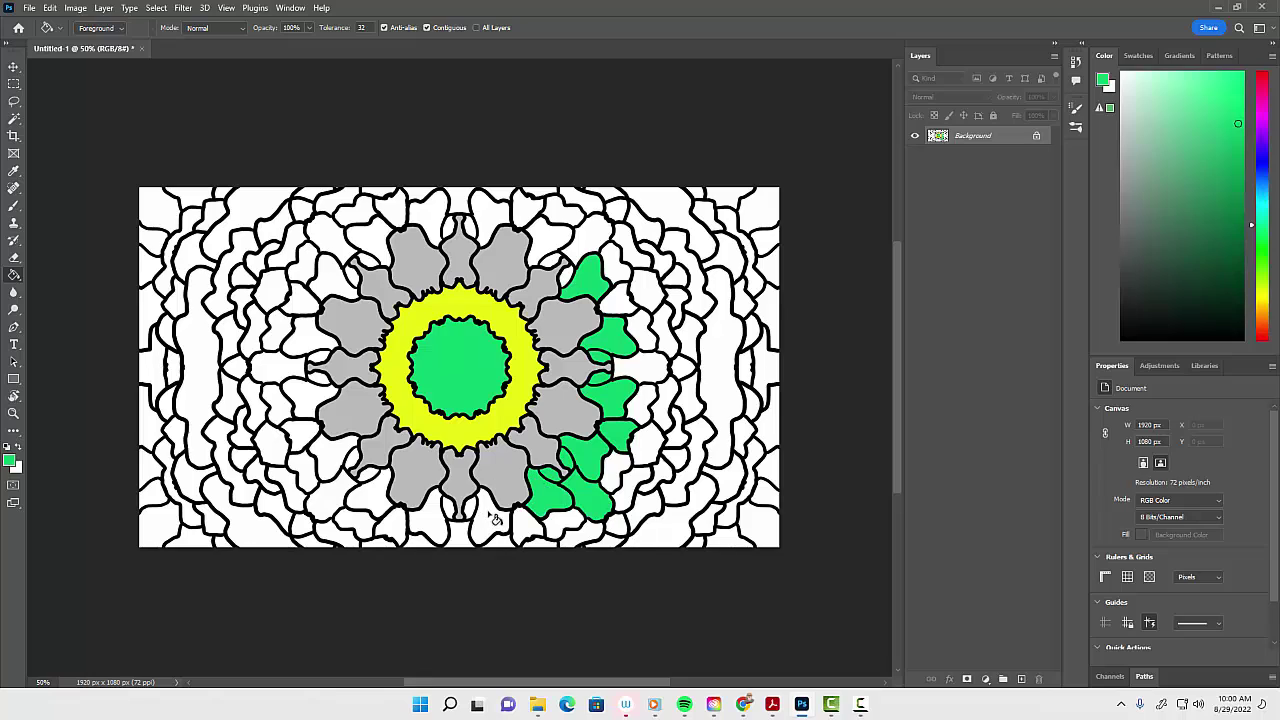
pyautogui.click(522, 522)
pyautogui.click(486, 512)
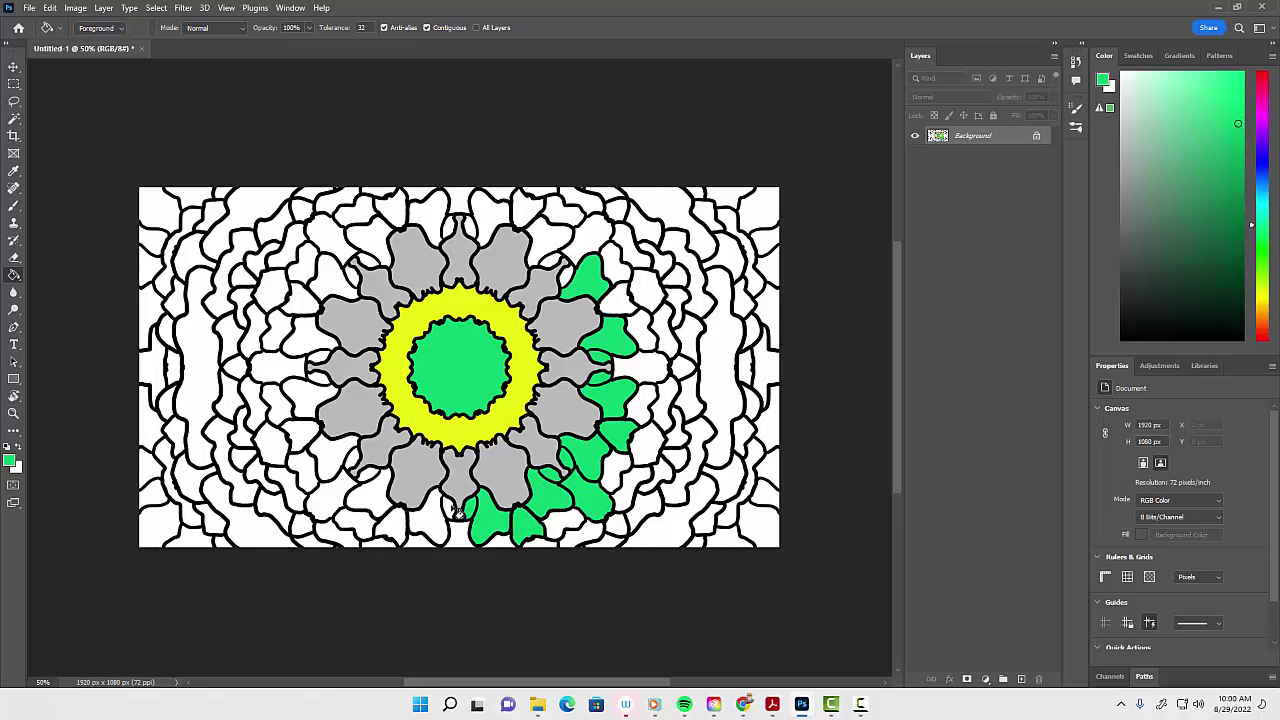
pyautogui.click(428, 514)
pyautogui.click(386, 516)
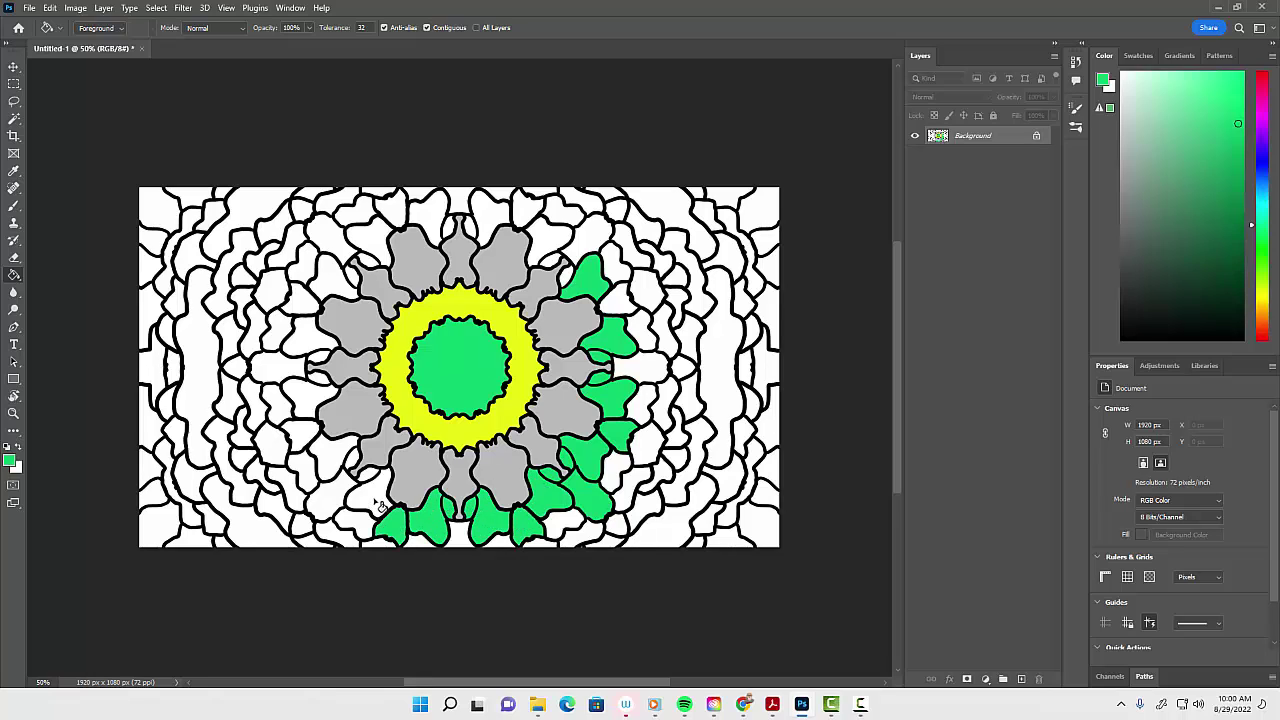
pyautogui.click(374, 494)
# - Continue the green ring up the mandala's left side by filling the cells bordering the gray petals
pyautogui.click(326, 446)
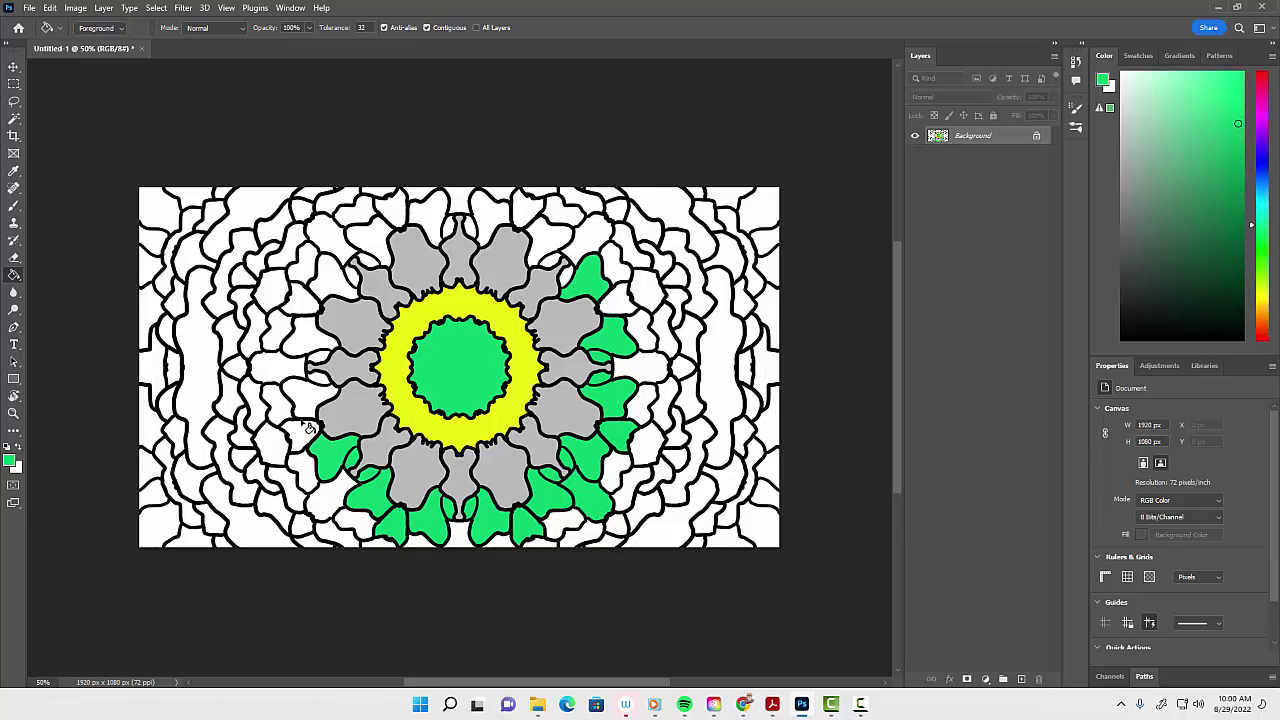
pyautogui.click(306, 432)
pyautogui.click(312, 396)
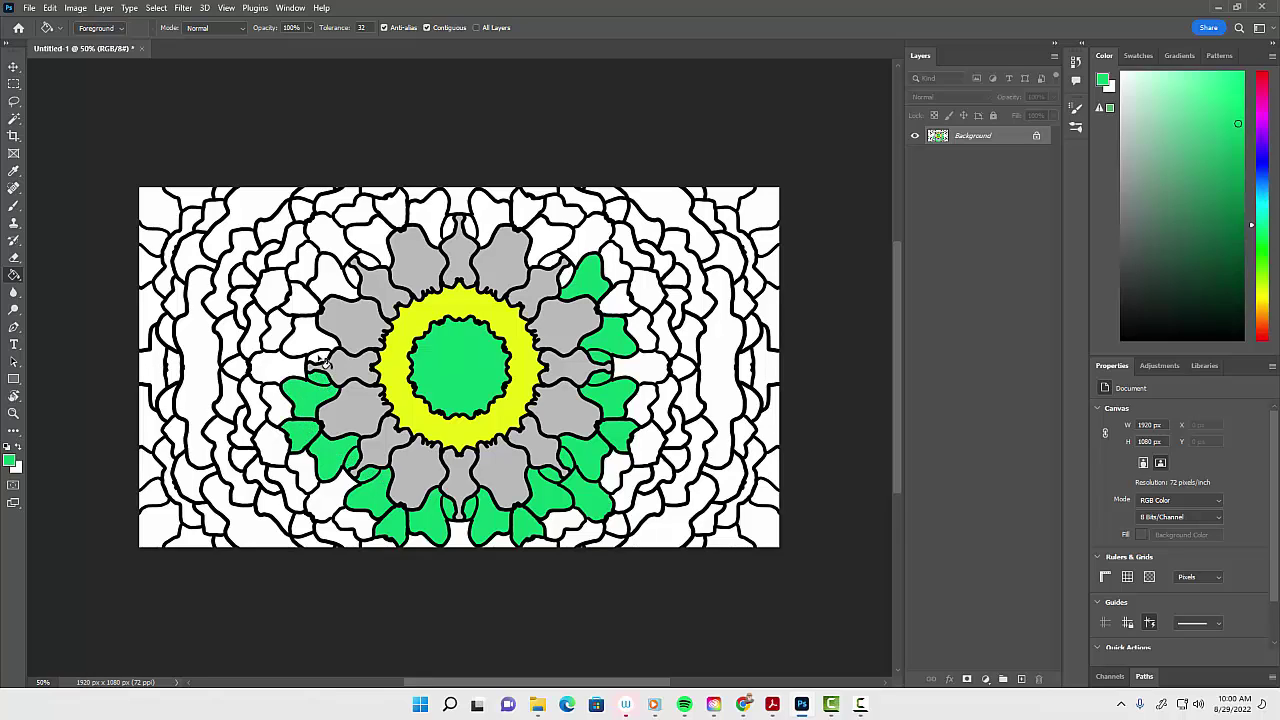
pyautogui.click(308, 340)
pyautogui.click(300, 303)
pyautogui.click(338, 278)
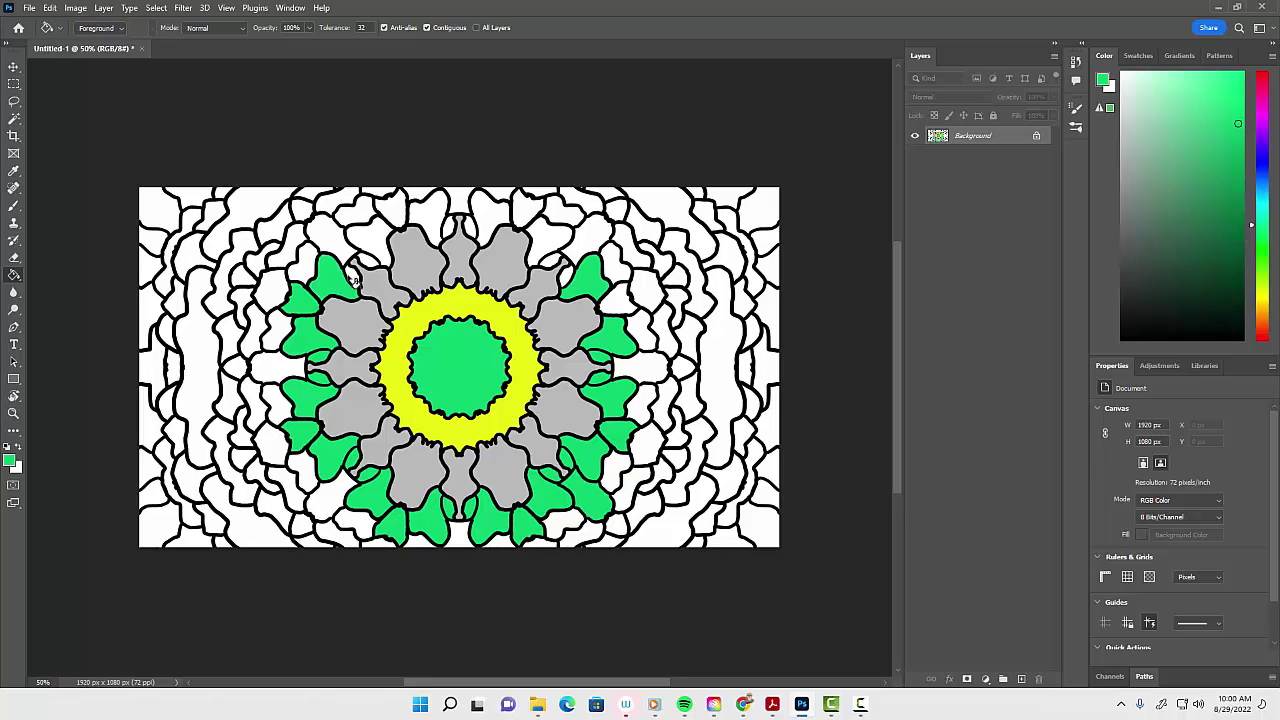
# - Complete the green ring by filling the cells above the gray petals, the left tip cell and the remaining lower-left cell
pyautogui.click(335, 242)
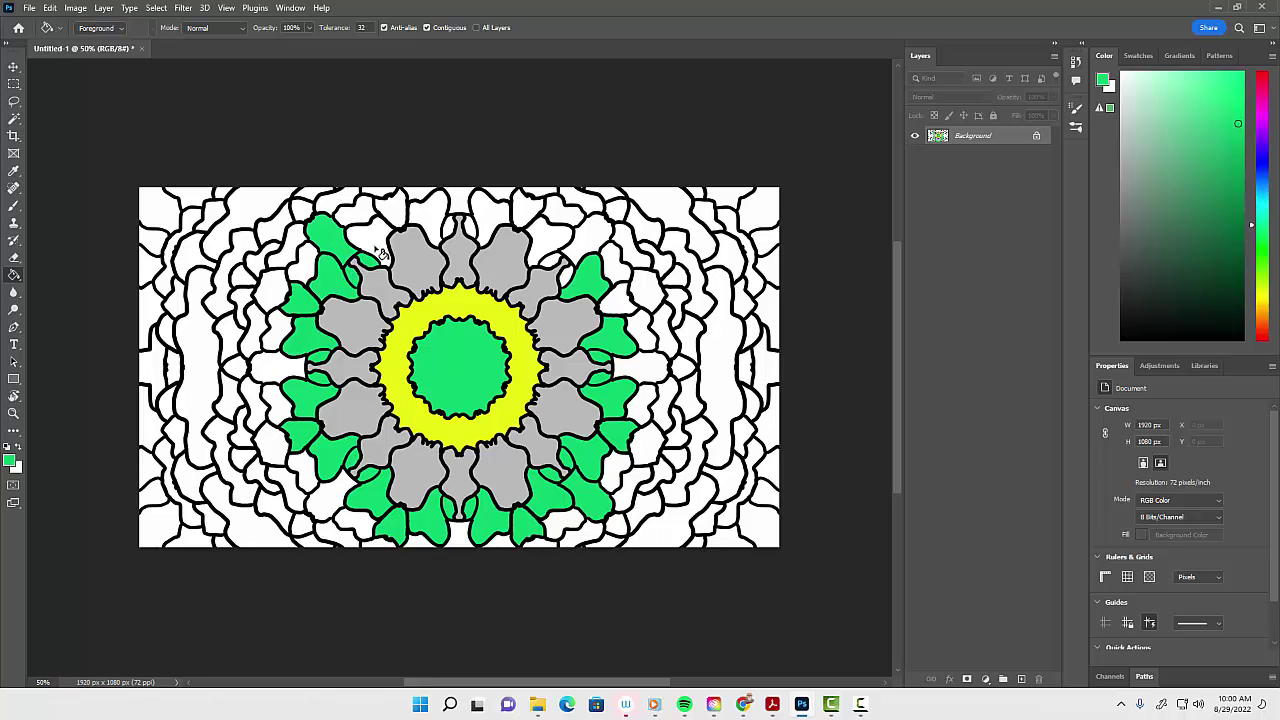
pyautogui.click(376, 244)
pyautogui.click(393, 212)
pyautogui.click(434, 228)
pyautogui.click(467, 228)
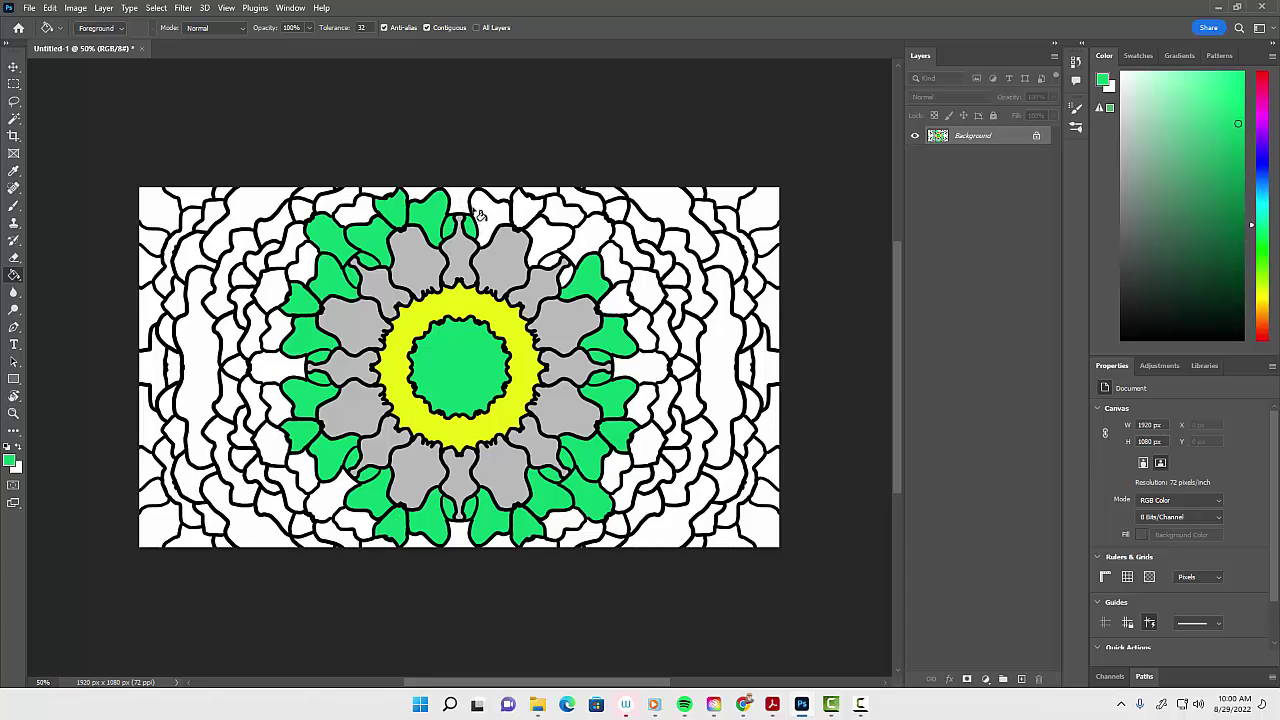
pyautogui.click(496, 228)
pyautogui.click(528, 216)
pyautogui.click(545, 245)
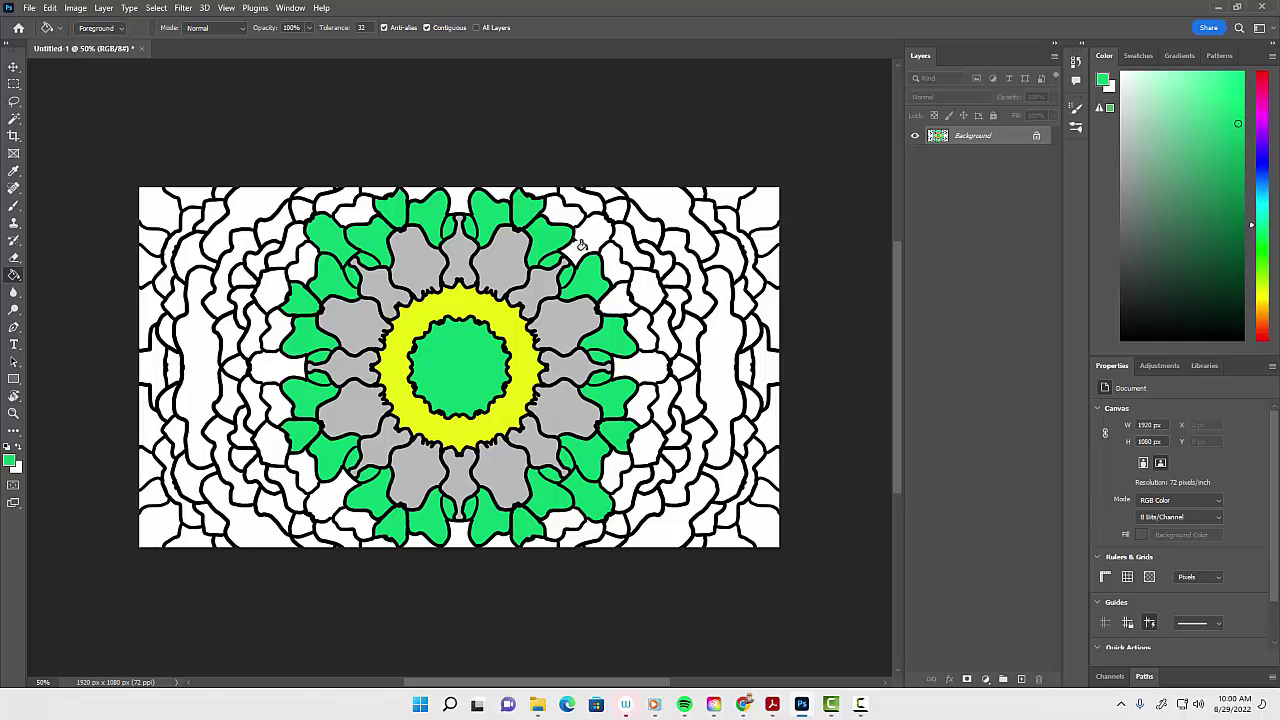
pyautogui.click(580, 244)
pyautogui.click(282, 370)
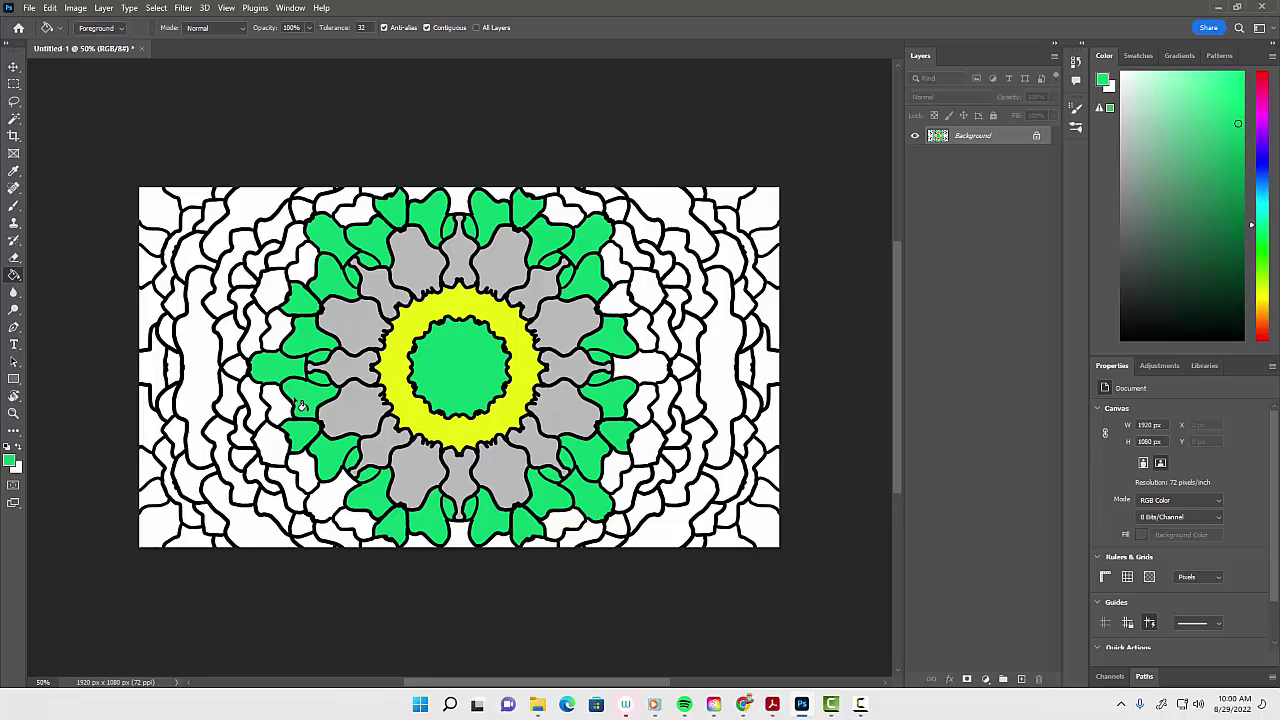
pyautogui.click(331, 508)
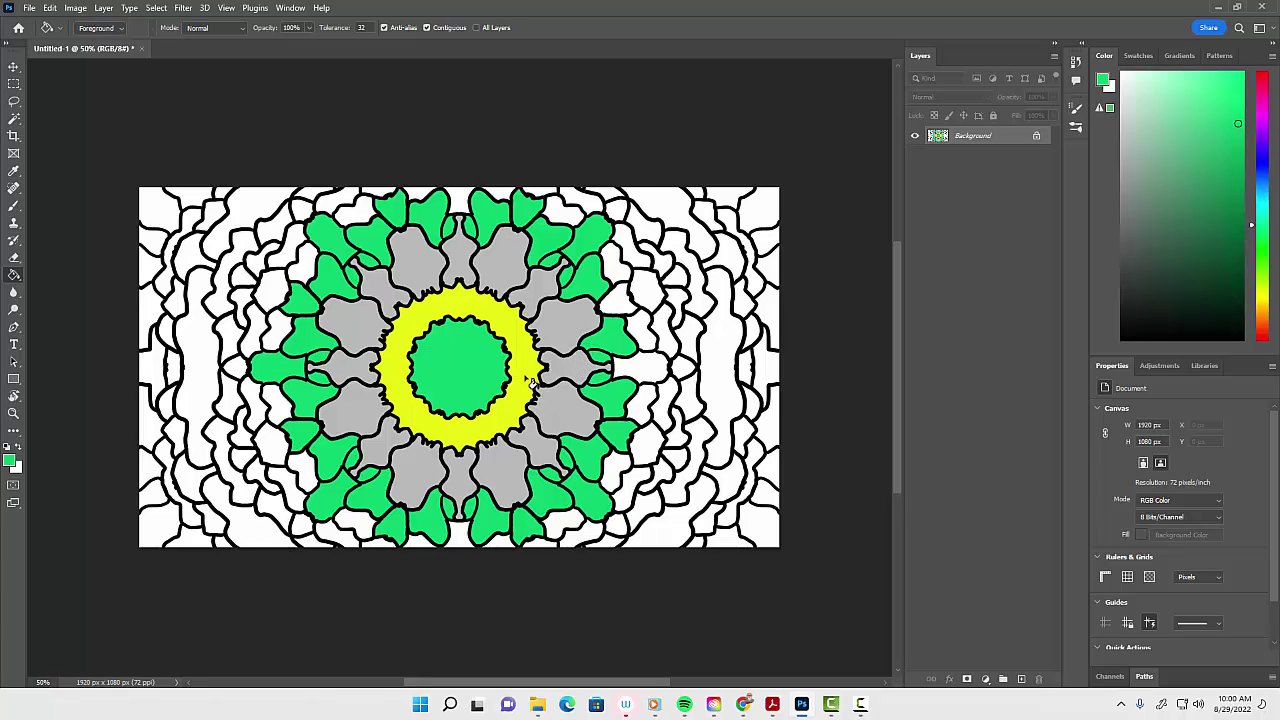
# - Sample the yellow of the inner ring and fill the cells outside the green ring on the mandala's right side with it
pyautogui.press('i')
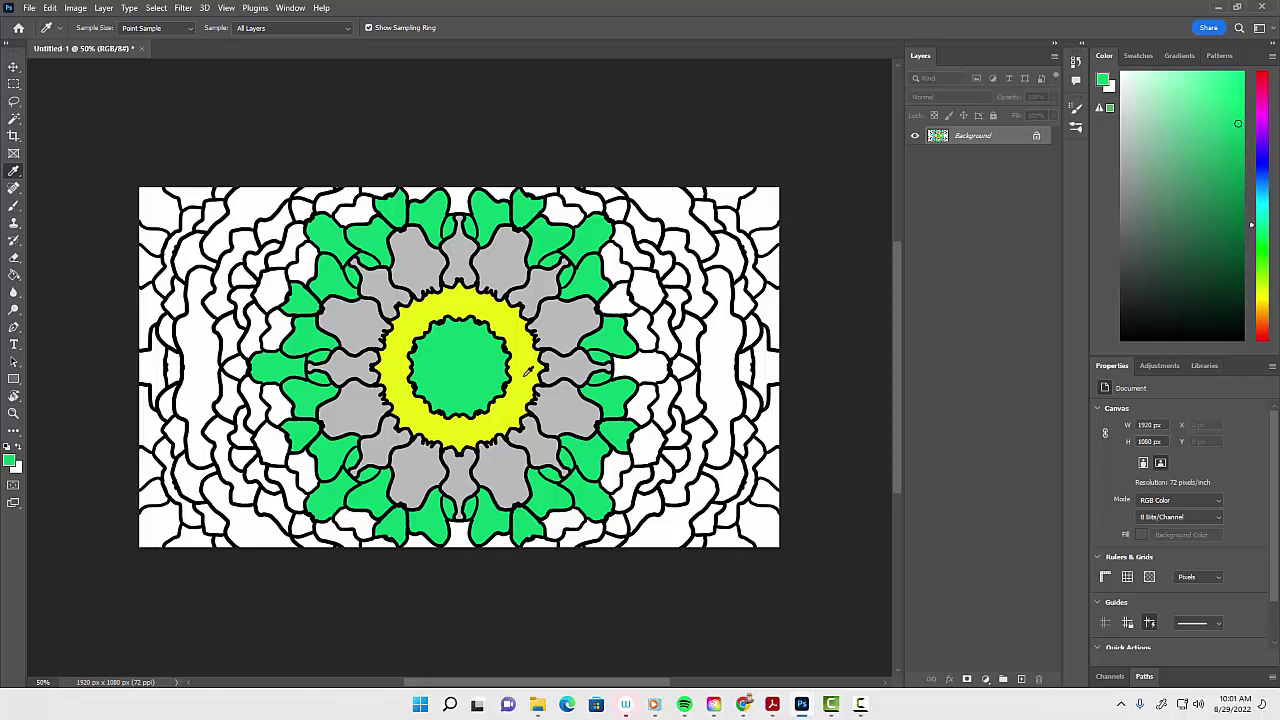
pyautogui.click(532, 385)
pyautogui.press('g')
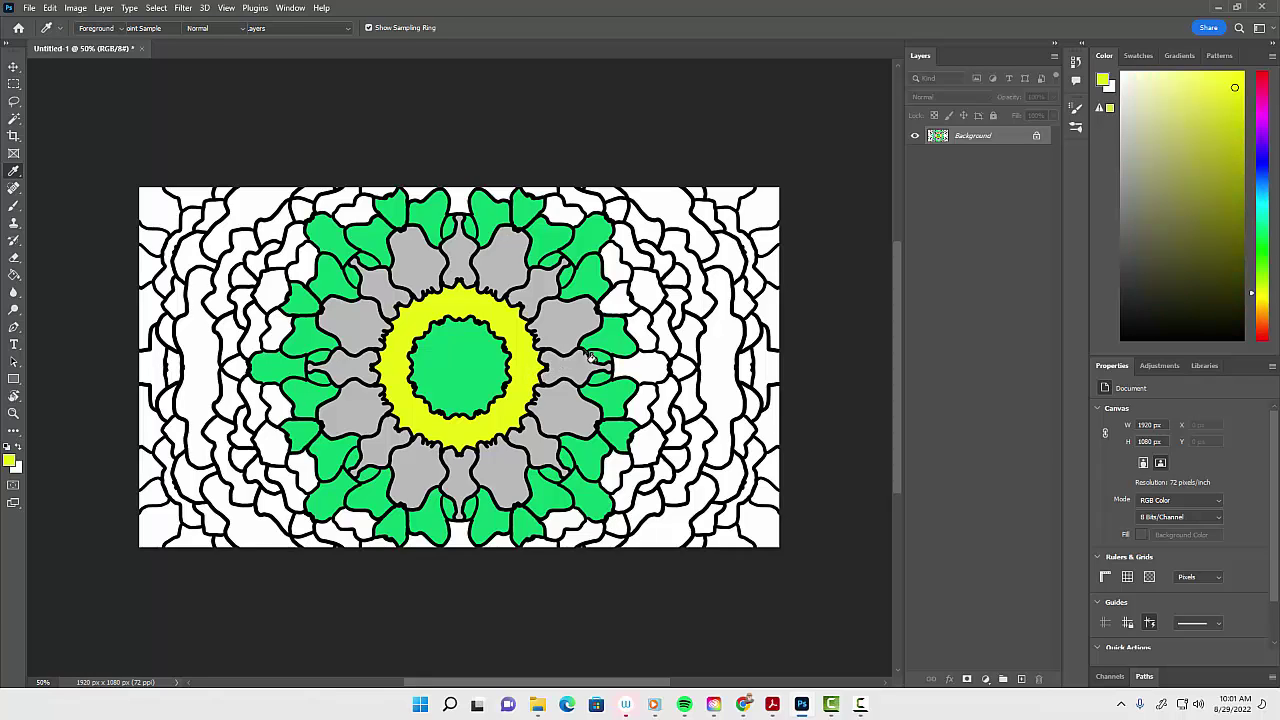
pyautogui.click(620, 300)
pyautogui.click(643, 330)
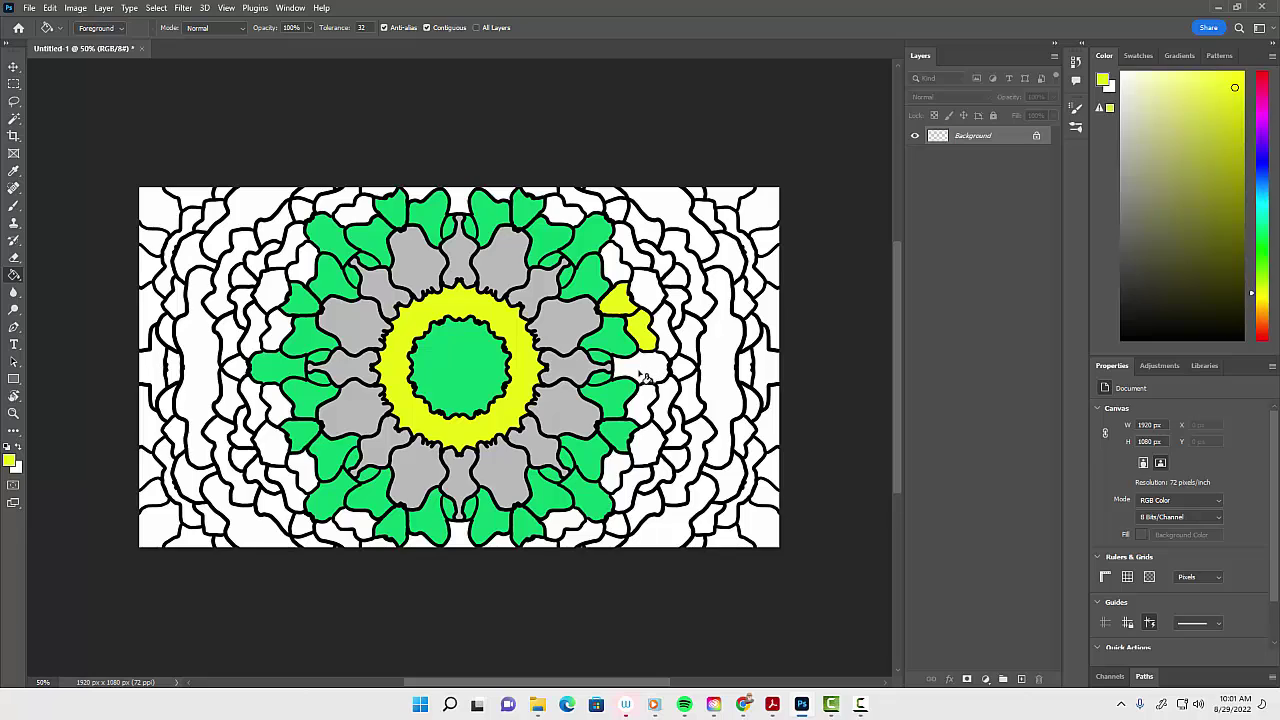
pyautogui.click(648, 368)
pyautogui.click(641, 402)
pyautogui.click(645, 442)
pyautogui.click(618, 476)
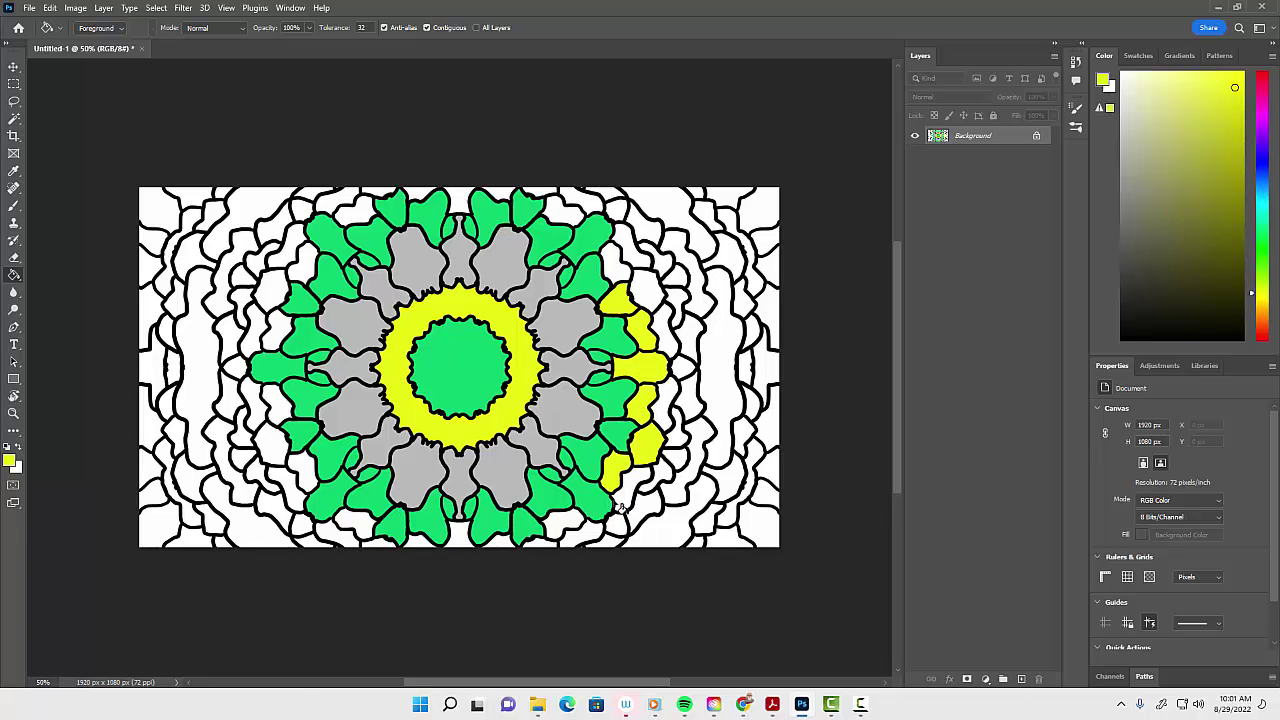
# - Fill the cells outside the green ring along the mandala's lower edge with yellow, from the lower-right to the lower-left corner
pyautogui.click(616, 502)
pyautogui.click(617, 526)
pyautogui.click(585, 535)
pyautogui.click(556, 526)
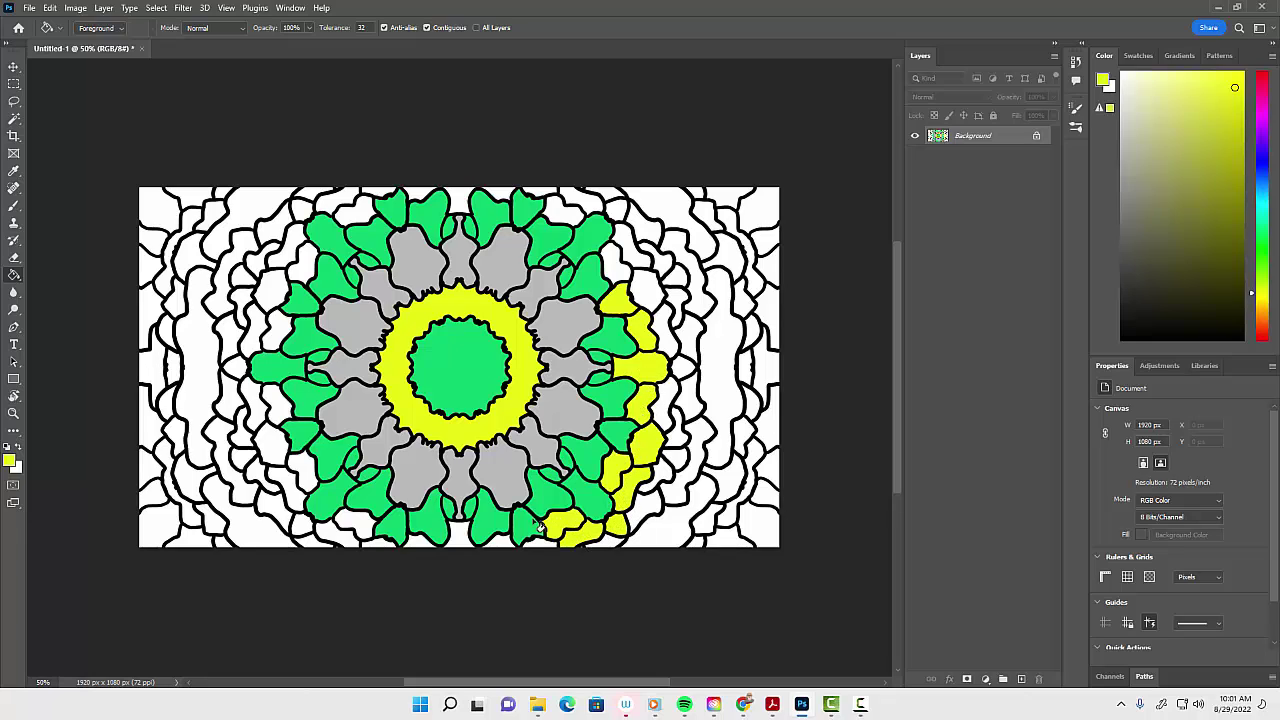
pyautogui.click(512, 541)
pyautogui.click(463, 536)
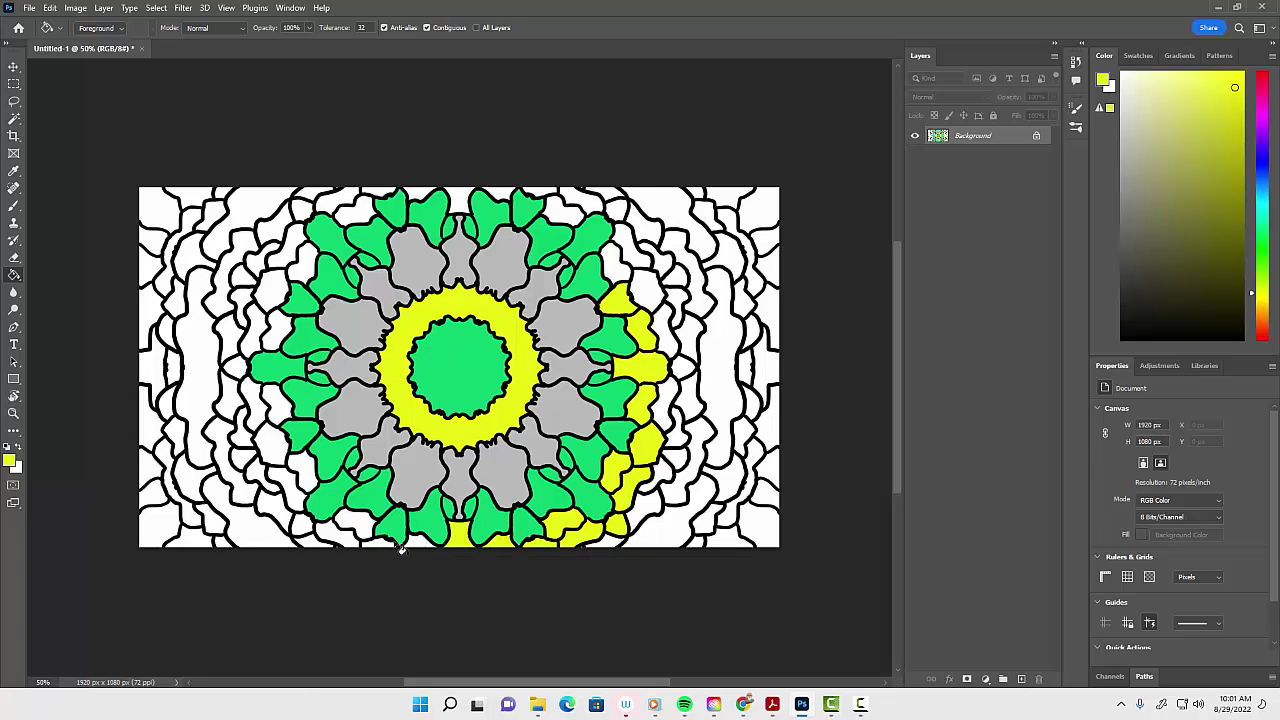
pyautogui.click(418, 545)
pyautogui.click(358, 520)
pyautogui.click(386, 548)
pyautogui.click(308, 528)
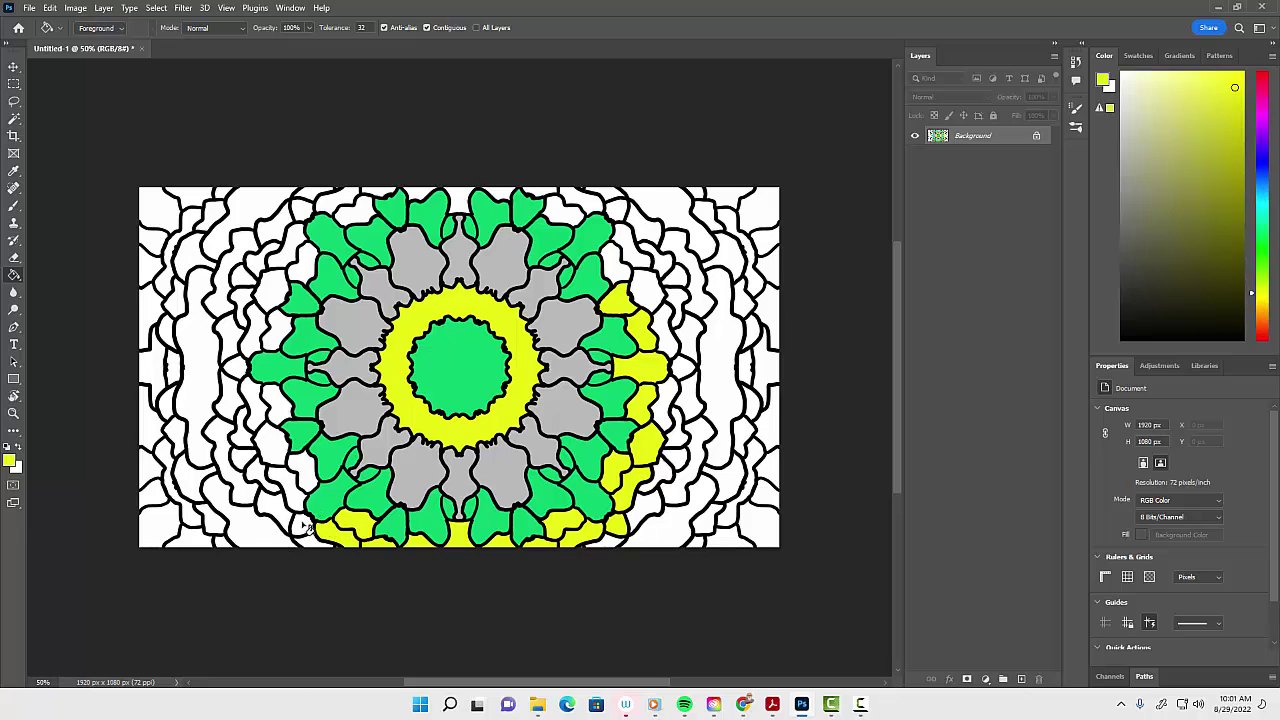
# - Fill the cells outside the green ring along the mandala's left side with yellow
pyautogui.click(290, 488)
pyautogui.click(272, 442)
pyautogui.click(278, 403)
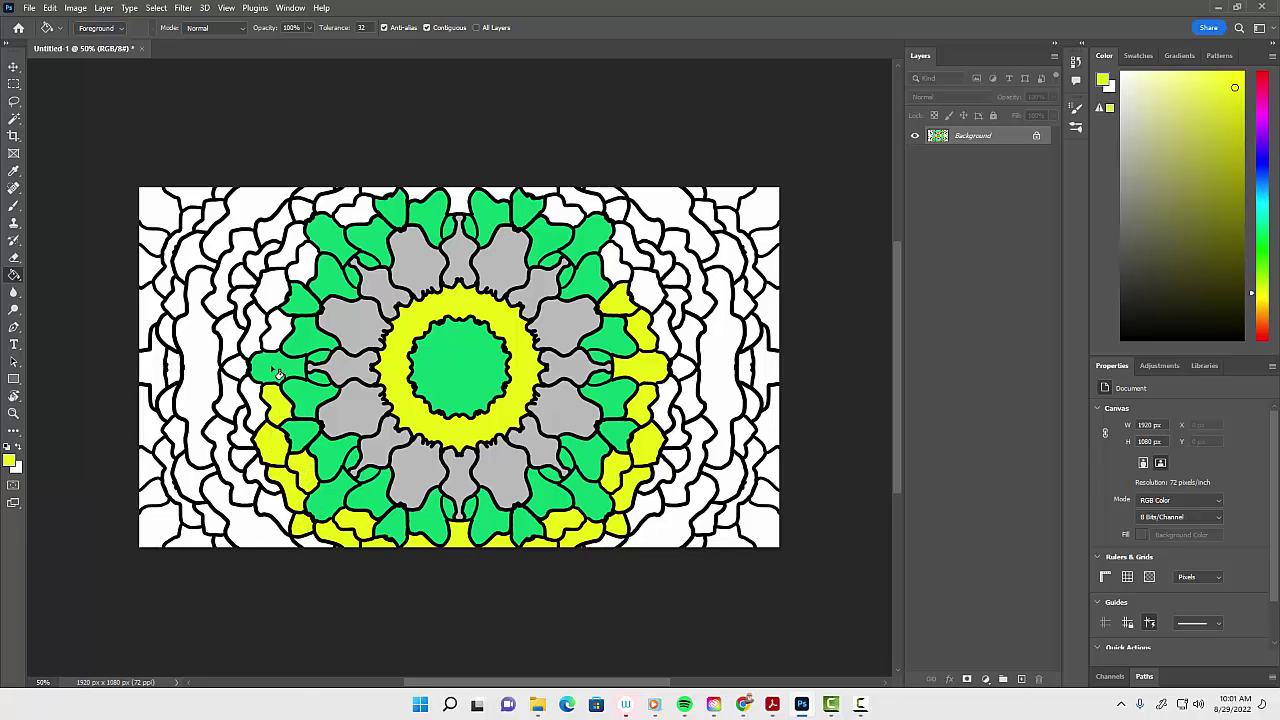
pyautogui.click(238, 370)
pyautogui.click(254, 332)
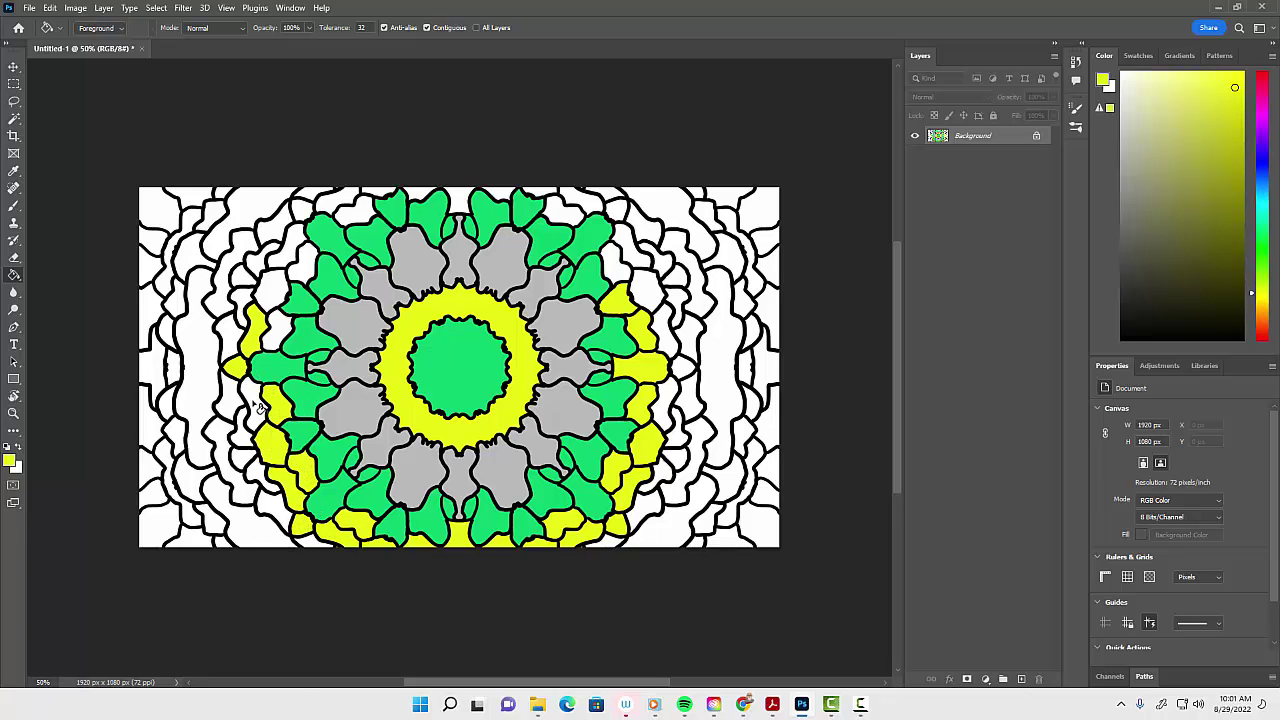
pyautogui.click(277, 320)
pyautogui.click(280, 288)
pyautogui.click(298, 262)
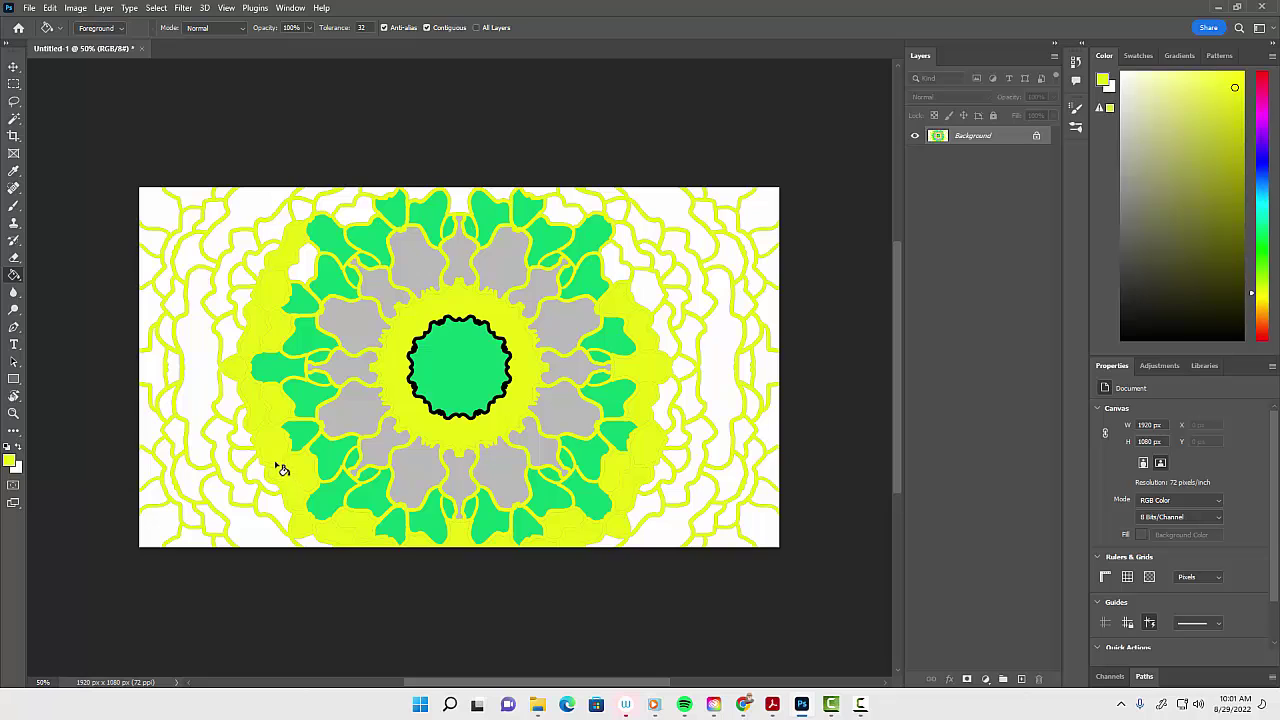
pyautogui.hotkey('ctrl', 'z')
pyautogui.hotkey('ctrl', 'z')
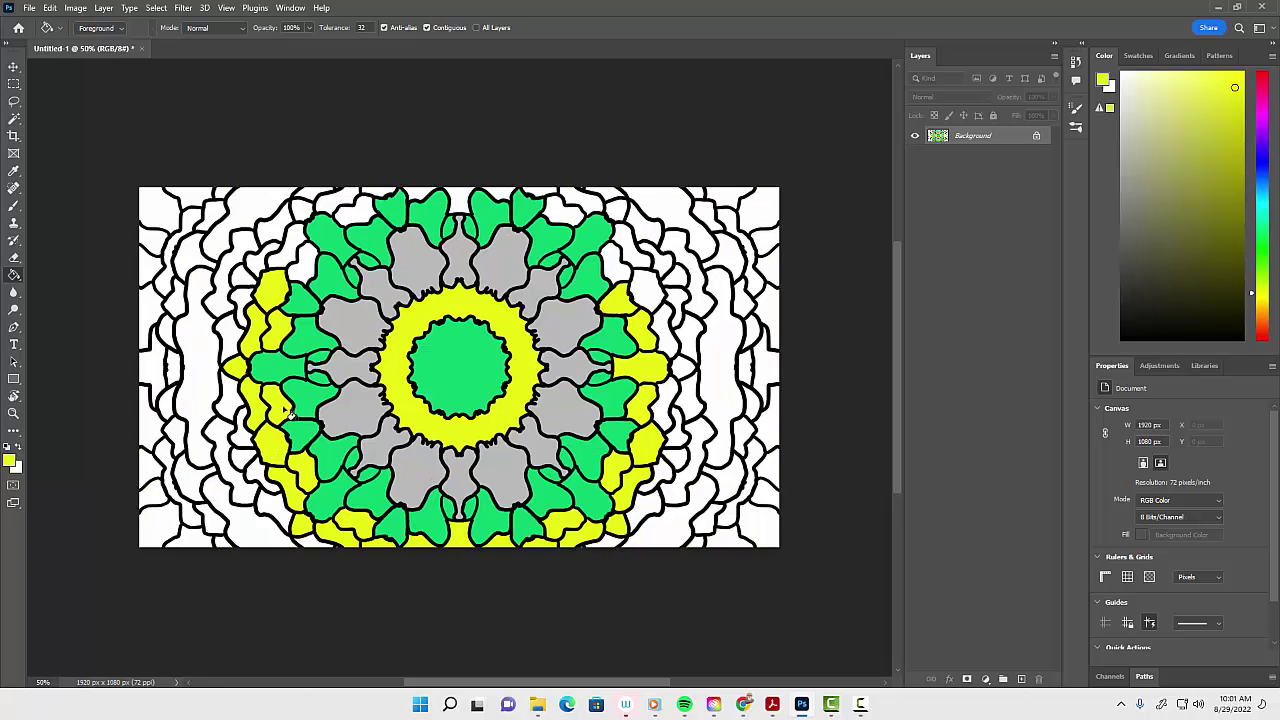
# - Close the yellow ring by filling the cells outside the green ring from the upper left across the top to the upper right
pyautogui.click(297, 259)
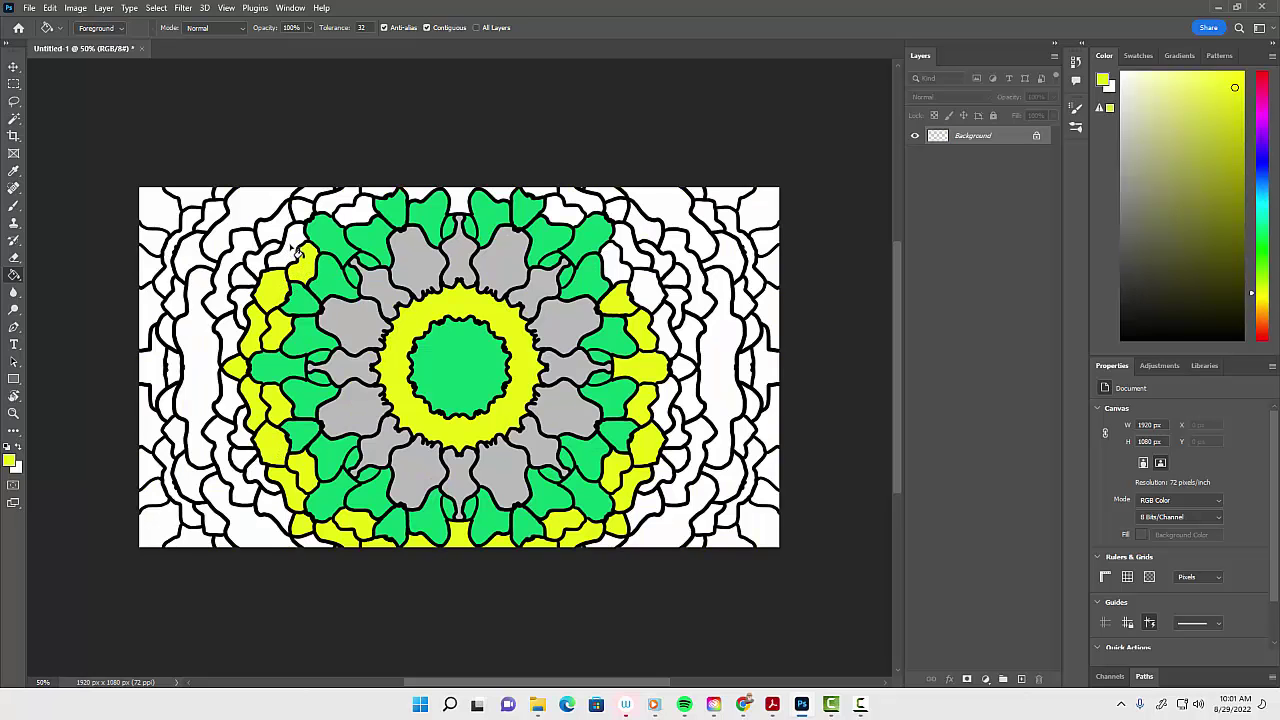
pyautogui.click(292, 237)
pyautogui.click(306, 211)
pyautogui.click(336, 202)
pyautogui.click(378, 196)
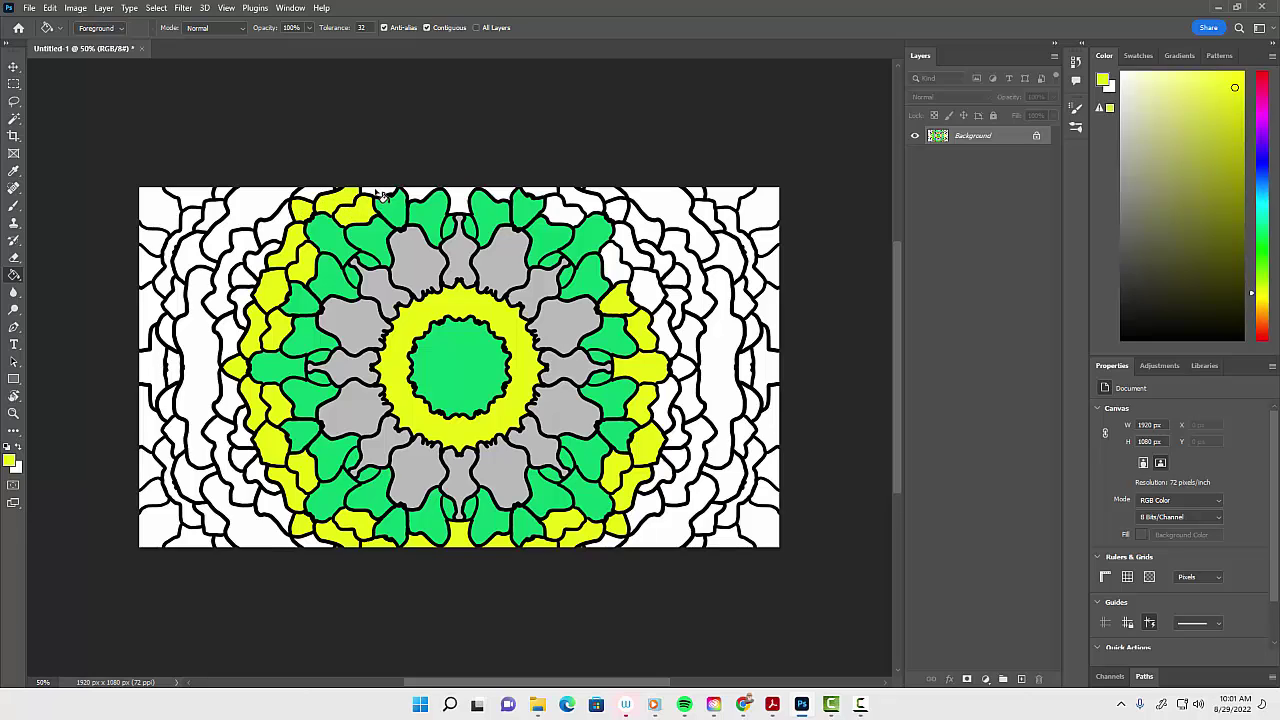
pyautogui.click(421, 196)
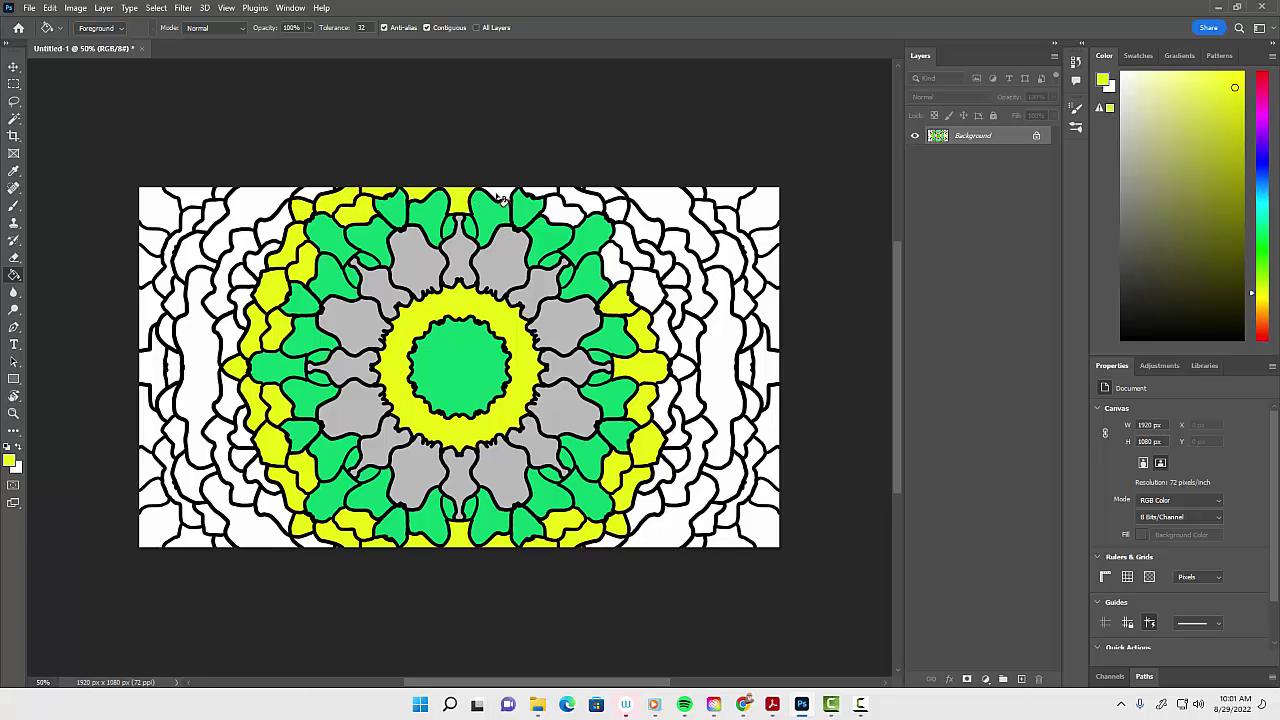
pyautogui.click(459, 197)
pyautogui.click(551, 197)
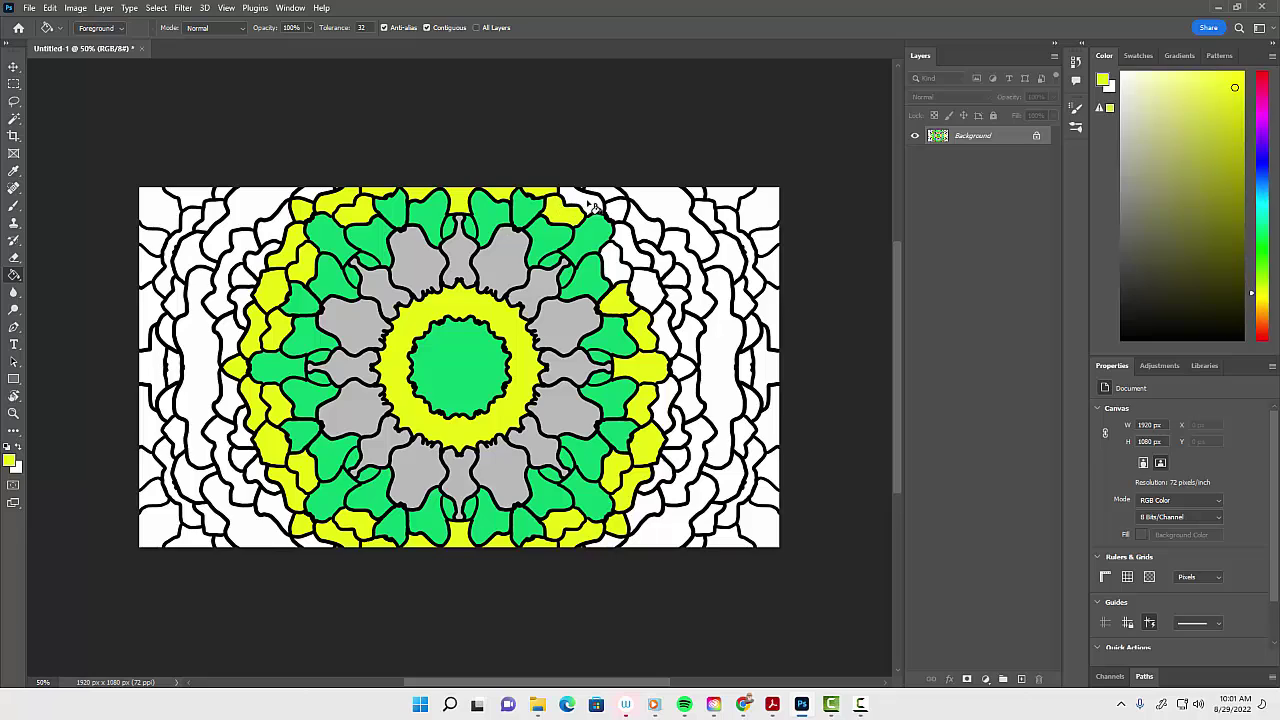
pyautogui.click(619, 268)
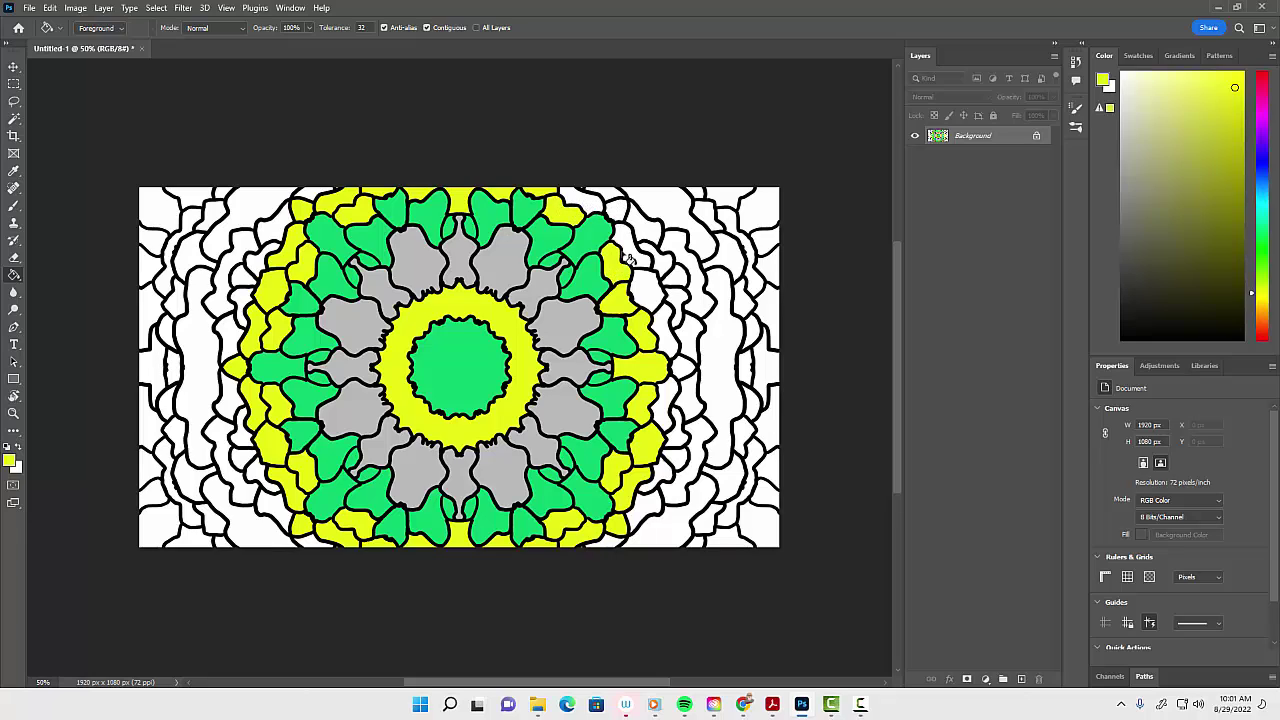
pyautogui.click(622, 228)
pyautogui.click(612, 215)
pyautogui.click(585, 200)
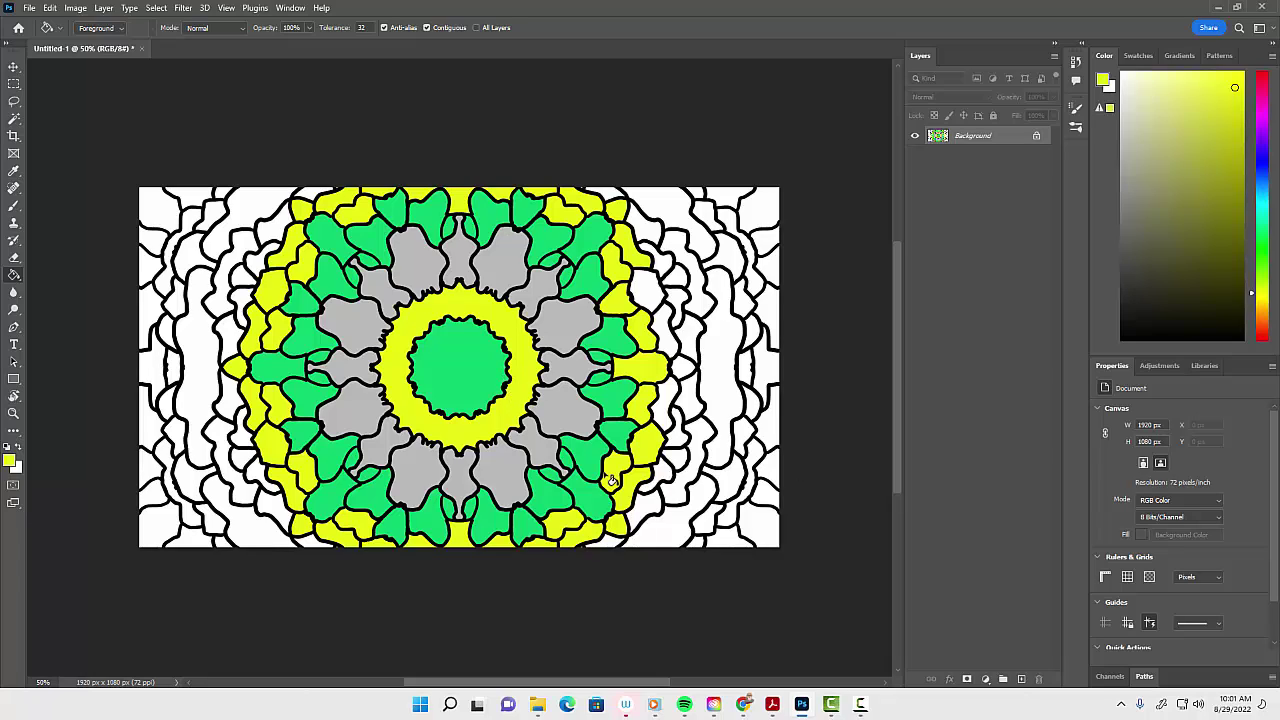
# - Open the recent file sym-painting-example-win.psdc to view the finished mandala example
pyautogui.click(18, 27)
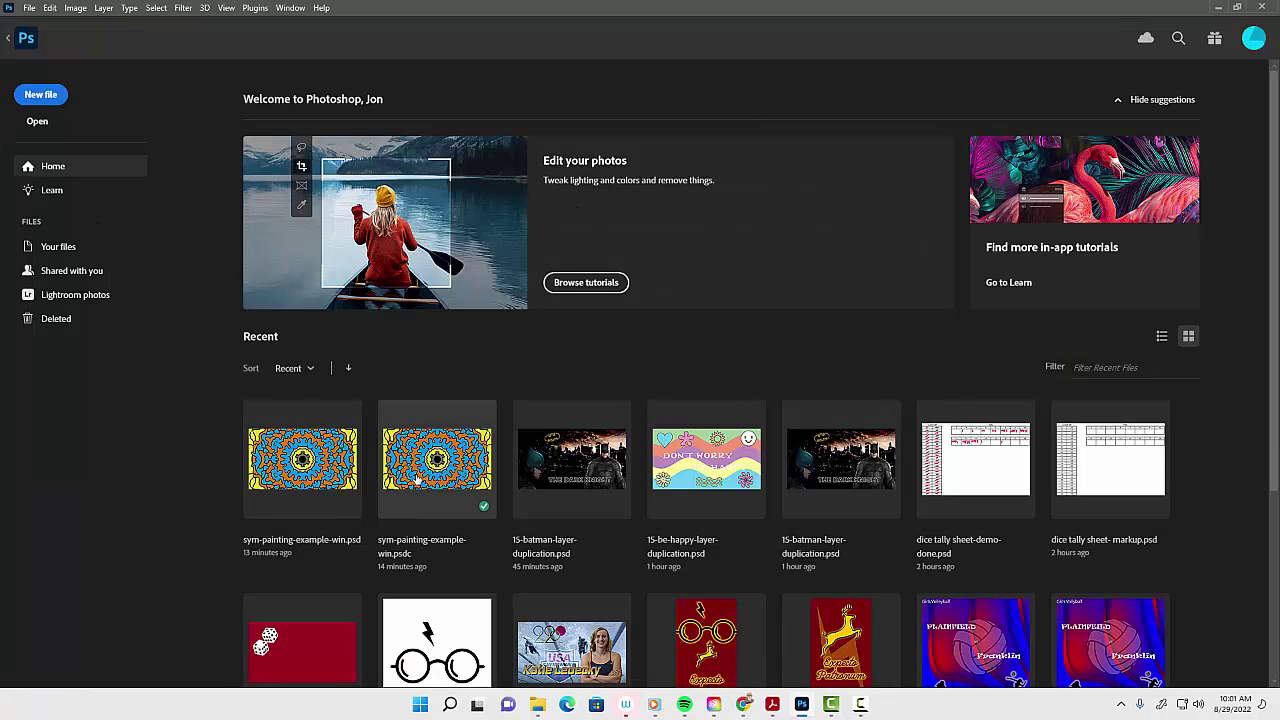
pyautogui.press('Escape')
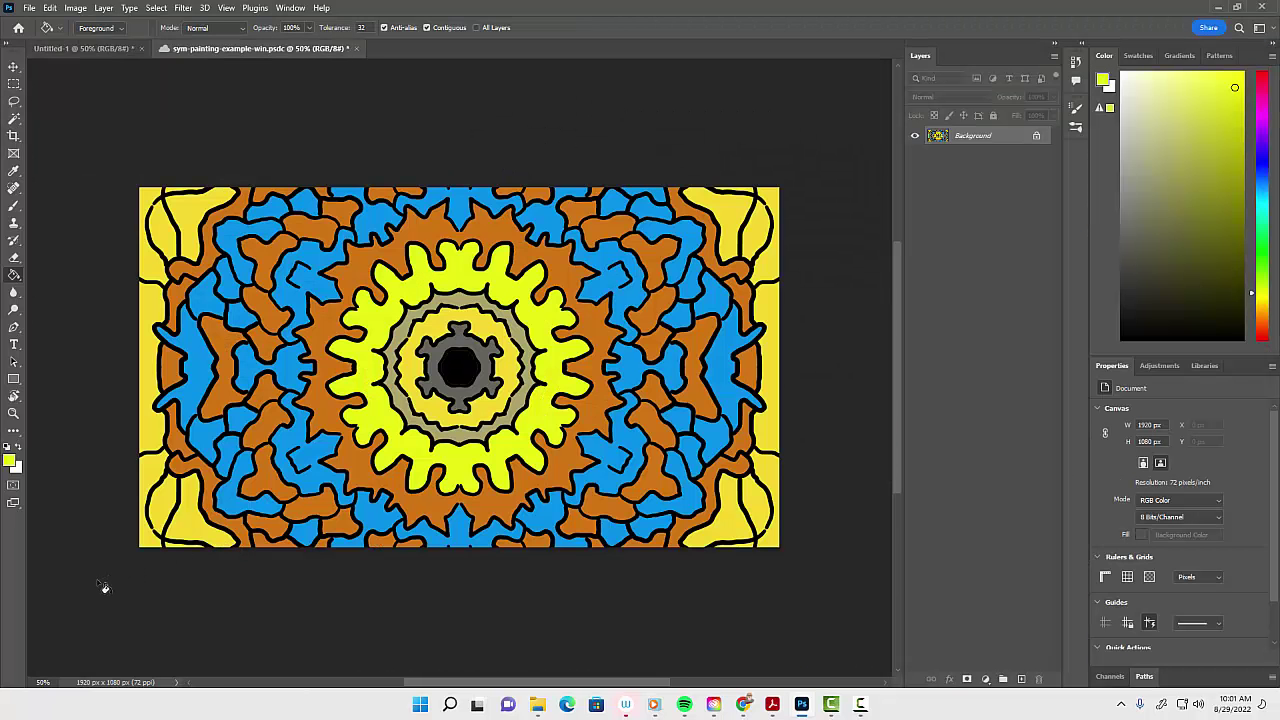